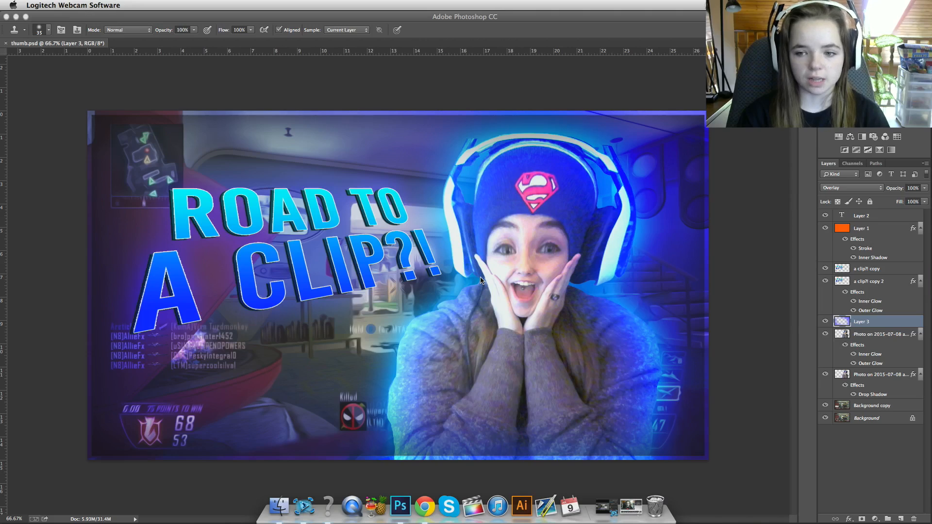
# - Open the image Screen Shot 2015-07-08 at 2.02.01 AM from the Desktop as its own document
pyautogui.click(130, 108)
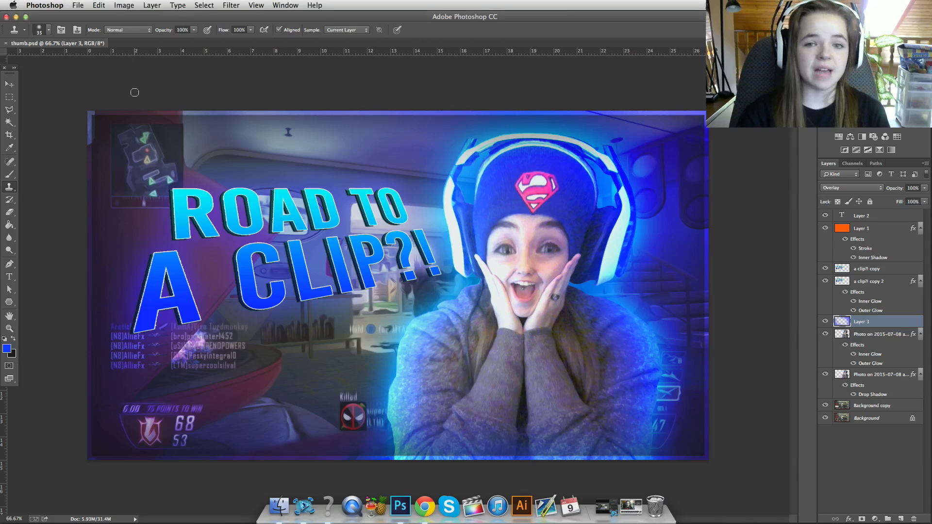
pyautogui.click(84, 6)
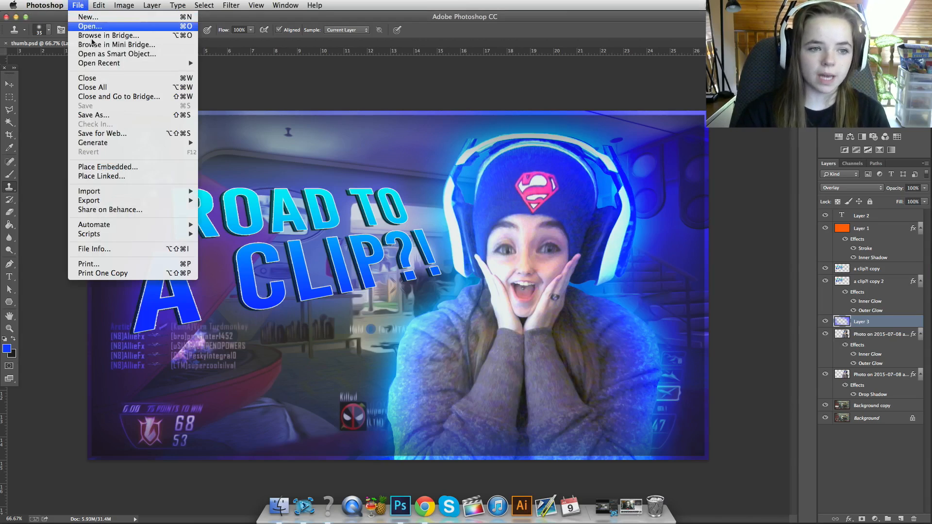
pyautogui.click(90, 26)
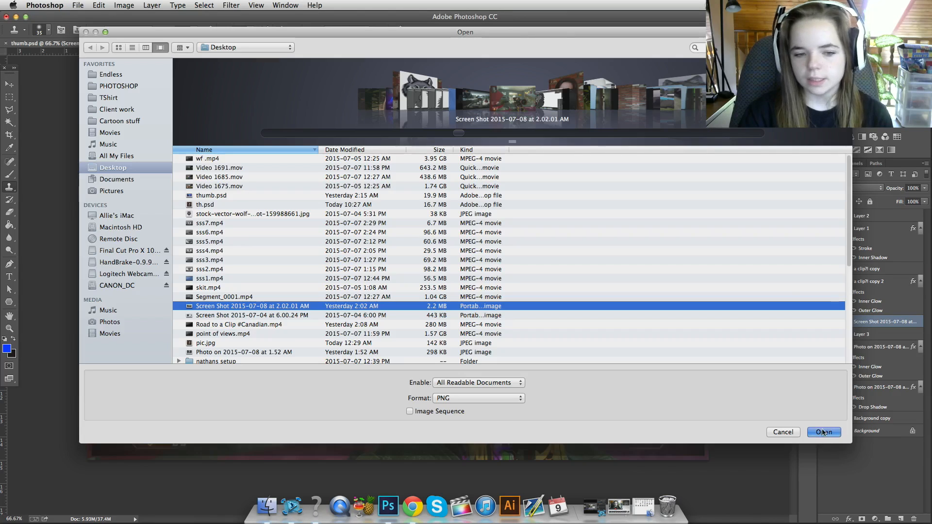
pyautogui.click(823, 433)
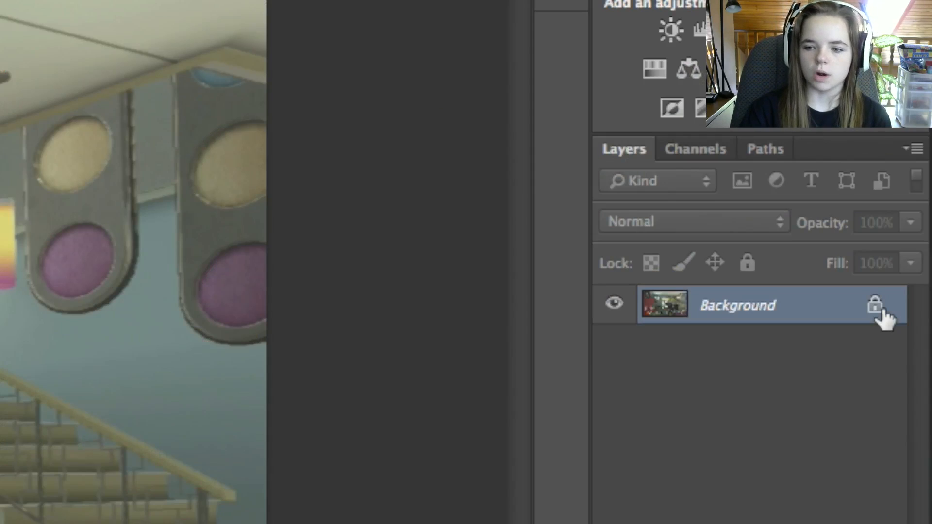
# - Unlock the Background layer and rename it background
pyautogui.doubleClick(882, 310)
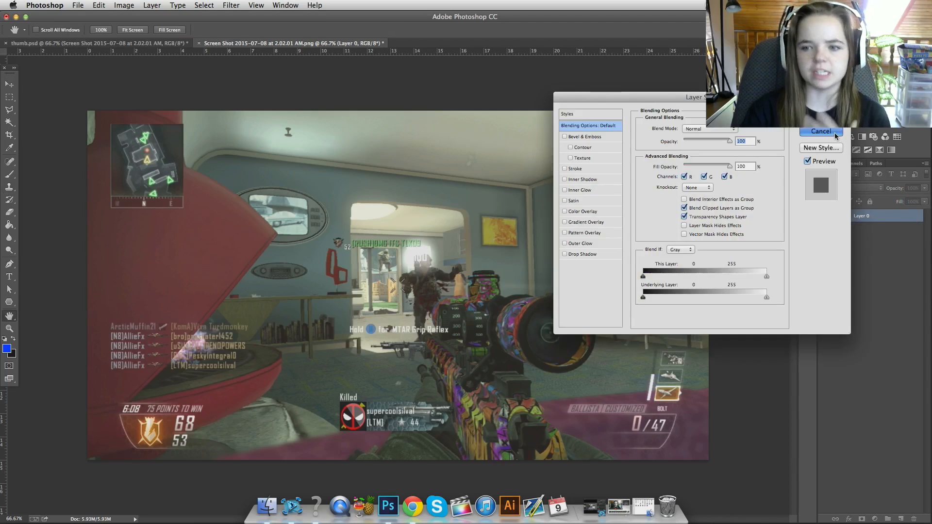
pyautogui.click(821, 132)
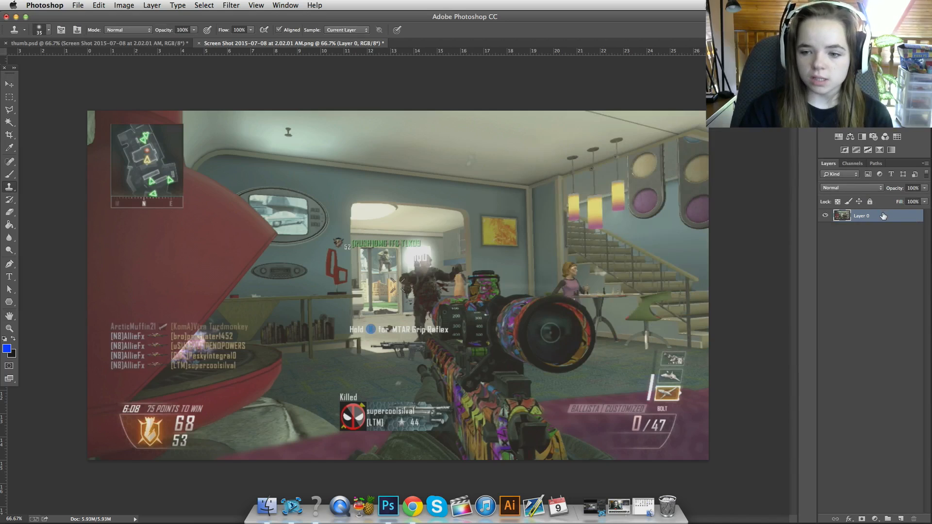
pyautogui.doubleClick(862, 216)
pyautogui.write('bac')
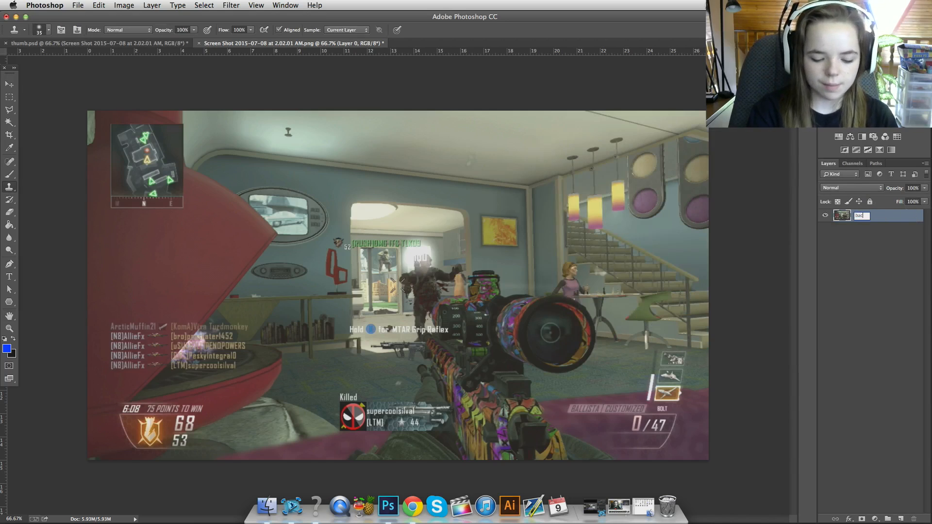
pyautogui.write('kground')
pyautogui.press('Return')
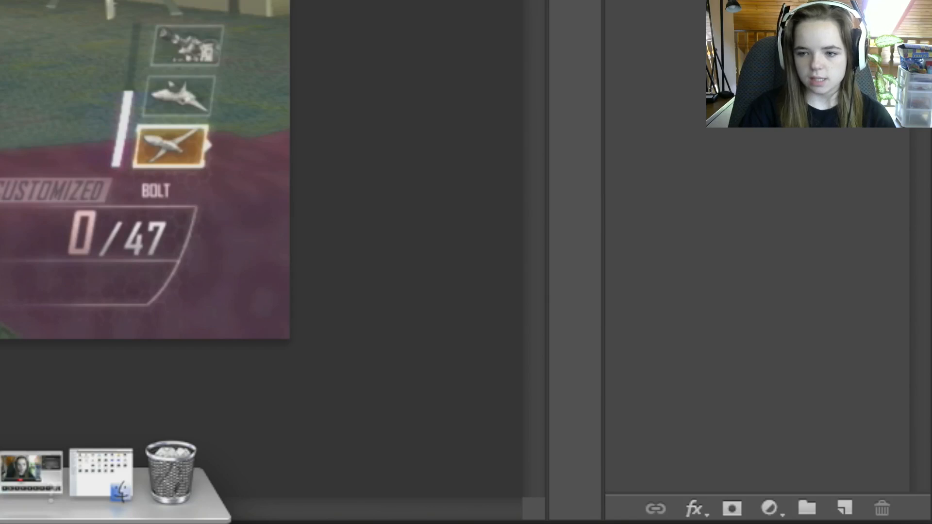
# - Duplicate the background layer and apply the Oil Paint filter with Shine 0 to the copy
pyautogui.moveTo(893, 218); pyautogui.dragTo(902, 514)
pyautogui.moveTo(848, 486); pyautogui.dragTo(848, 509)
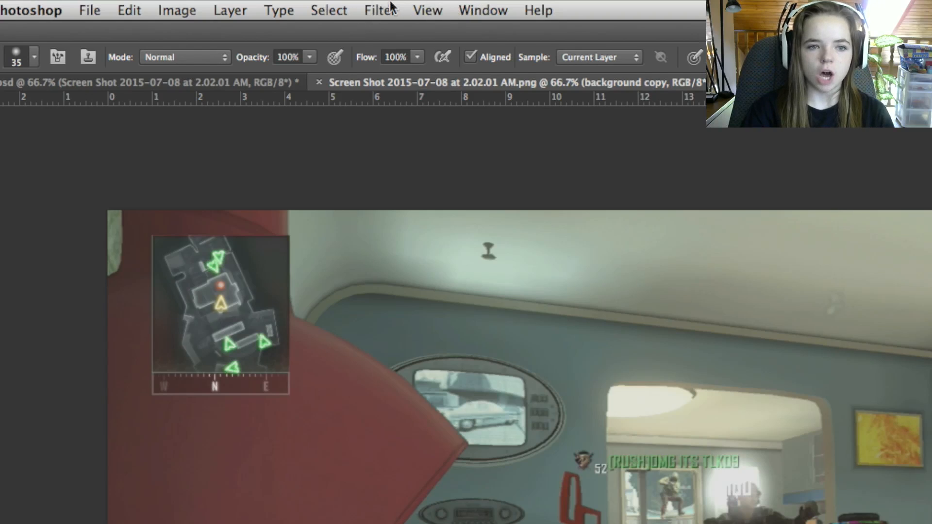
pyautogui.click(387, 11)
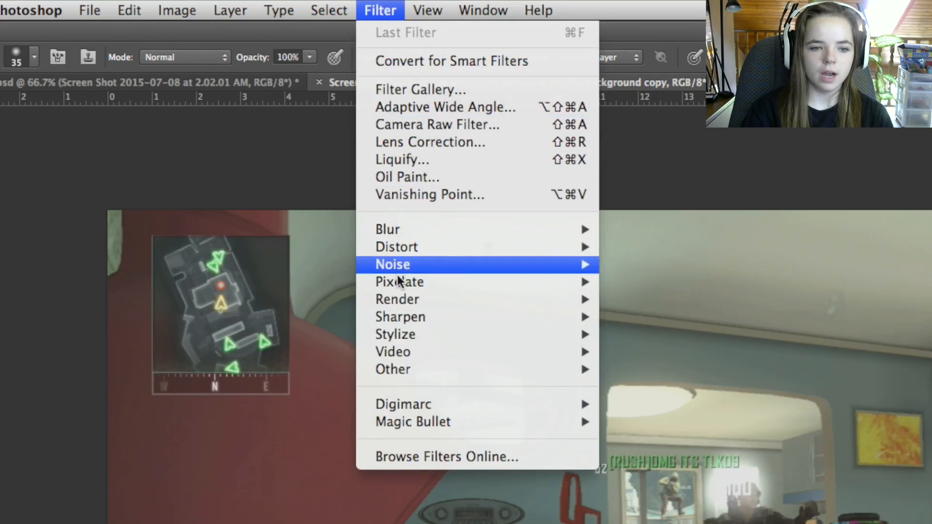
pyautogui.click(409, 179)
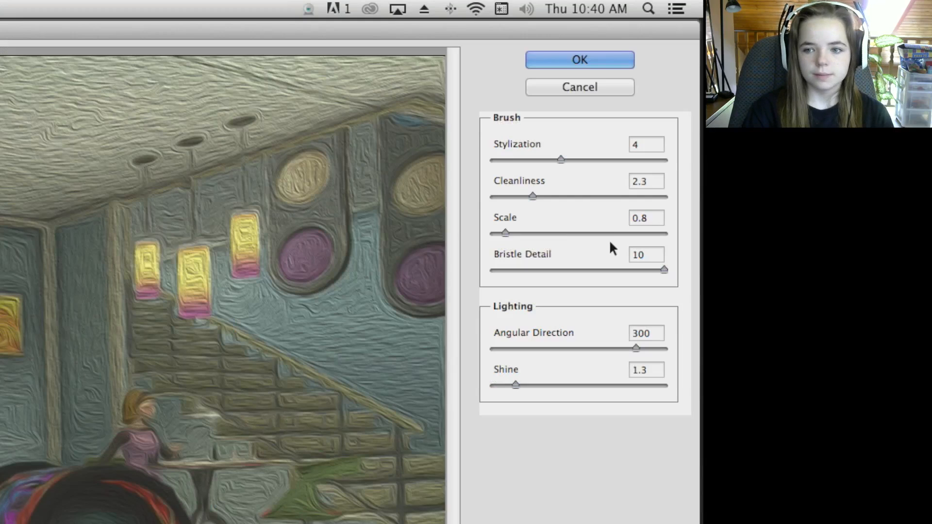
pyautogui.moveTo(515, 384); pyautogui.dragTo(489, 383)
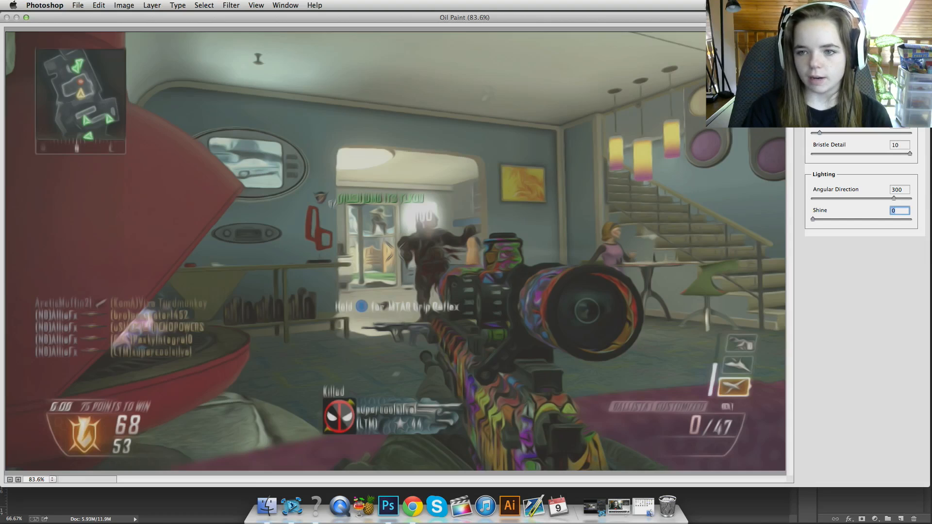
pyautogui.press('Return')
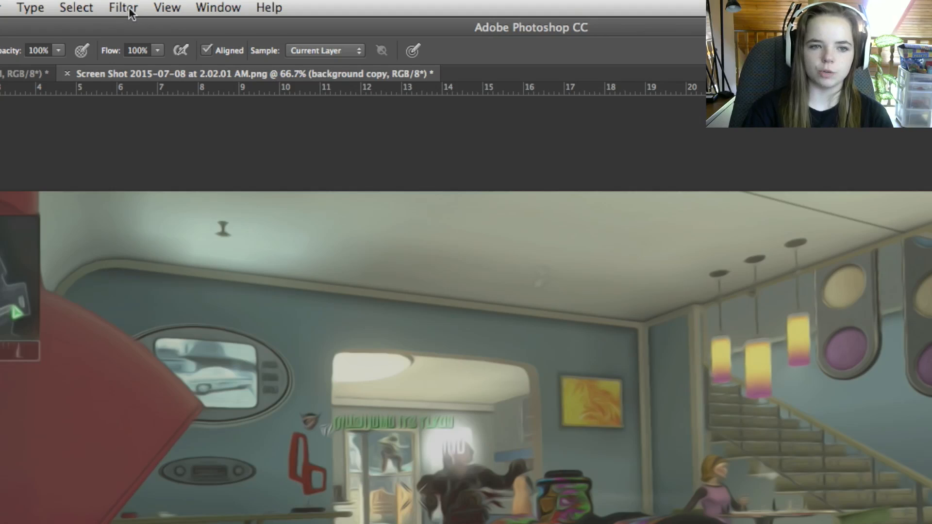
# - Apply a Gaussian Blur with a 2.7-pixel radius to the background copy layer
pyautogui.click(232, 5)
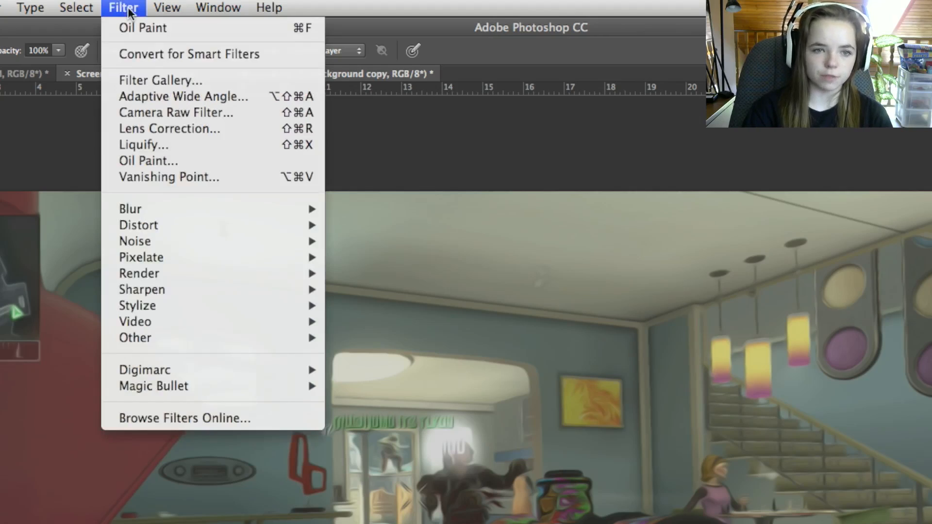
pyautogui.moveTo(157, 209)
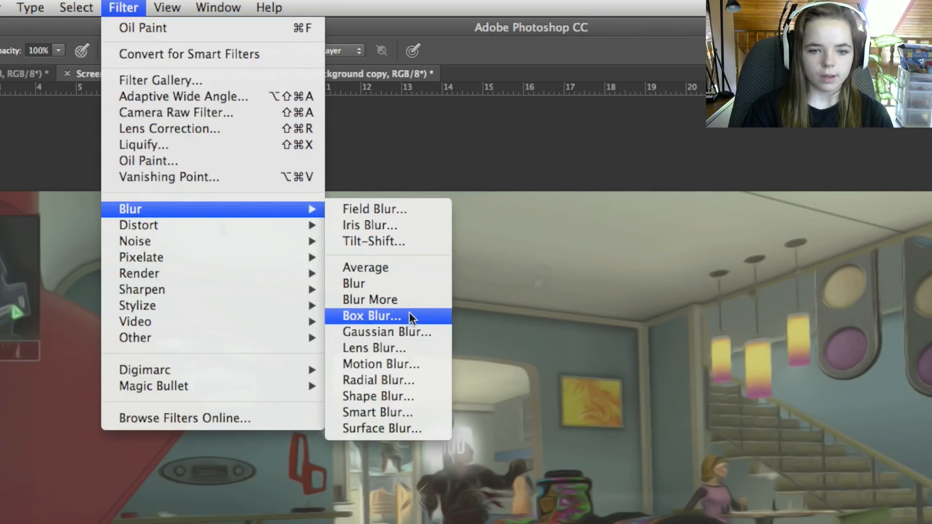
pyautogui.click(429, 336)
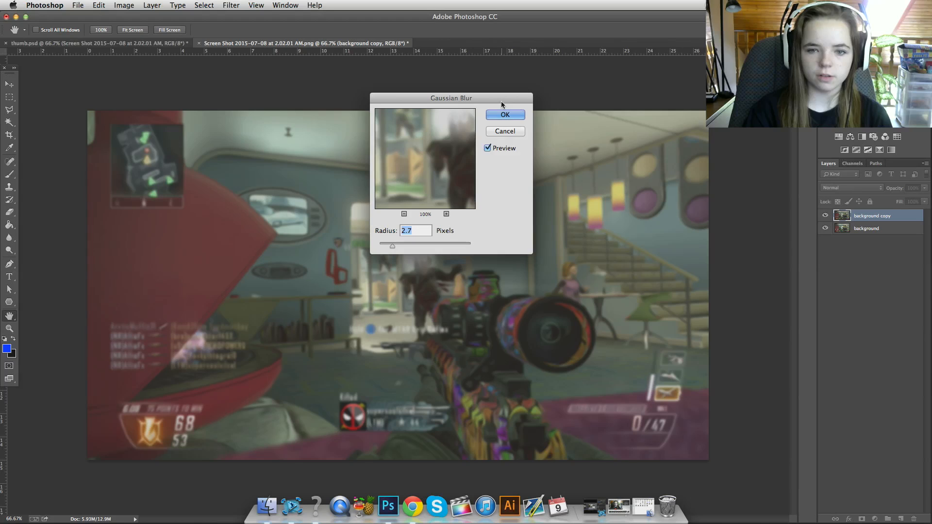
pyautogui.click(504, 114)
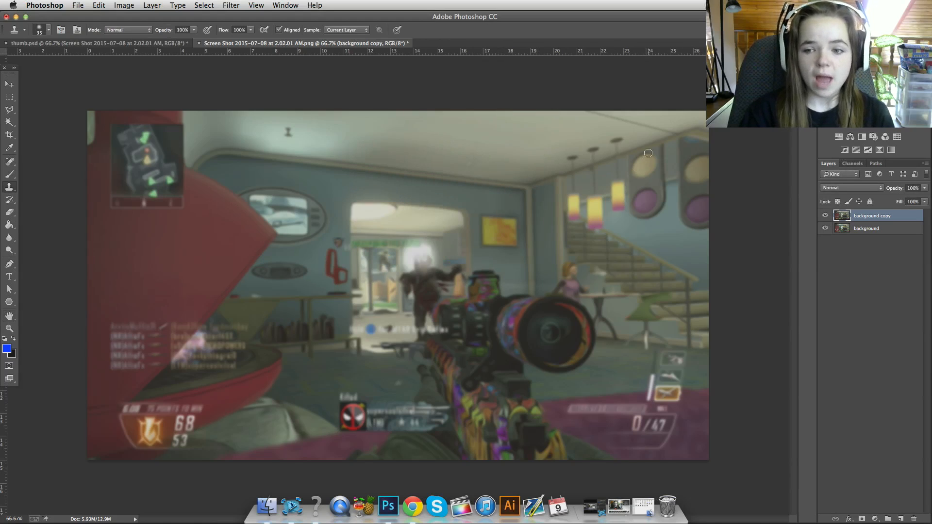
# - Erase the blurred copy over the kill feed text with a 600-pixel eraser, and merge the visible layers
pyautogui.click(8, 213)
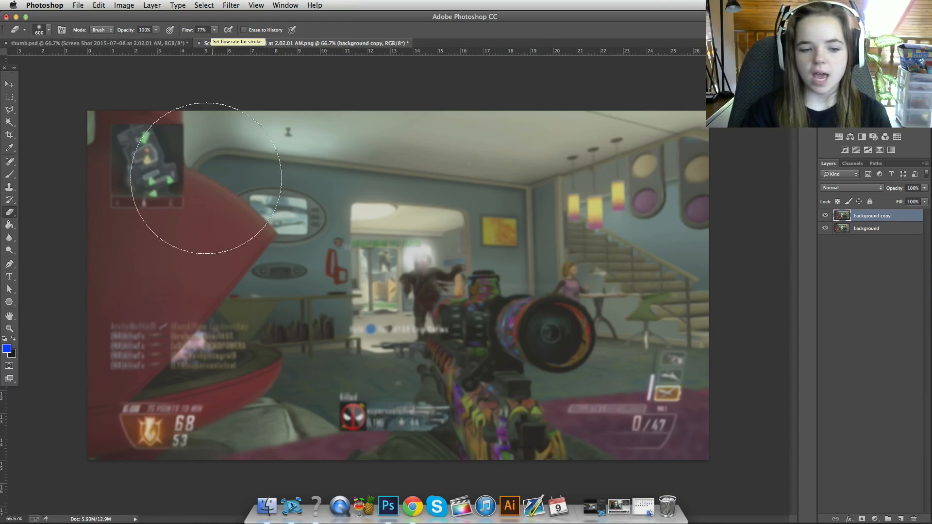
pyautogui.click(156, 333)
pyautogui.moveTo(202, 347)
pyautogui.mouseDown()
pyautogui.moveTo(180, 353)
pyautogui.moveTo(130, 338)
pyautogui.mouseUp()
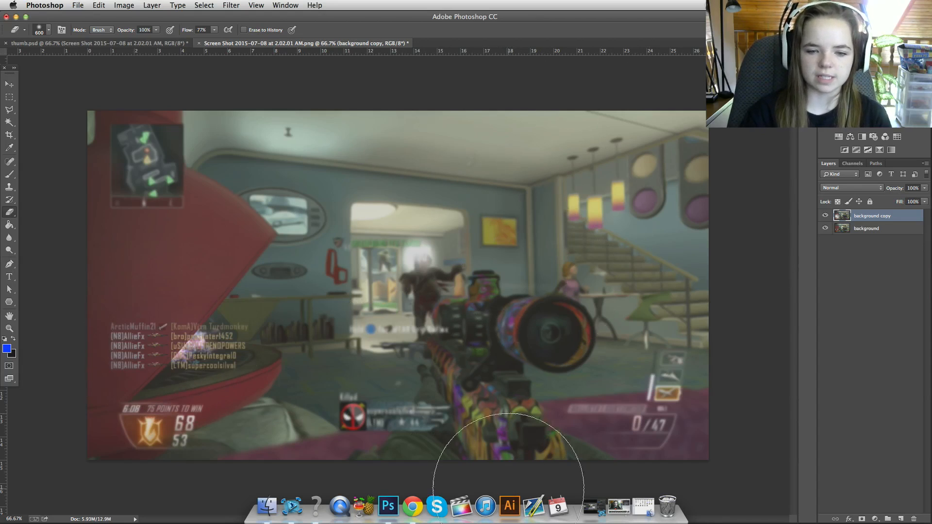
pyautogui.press('super+shift+e')
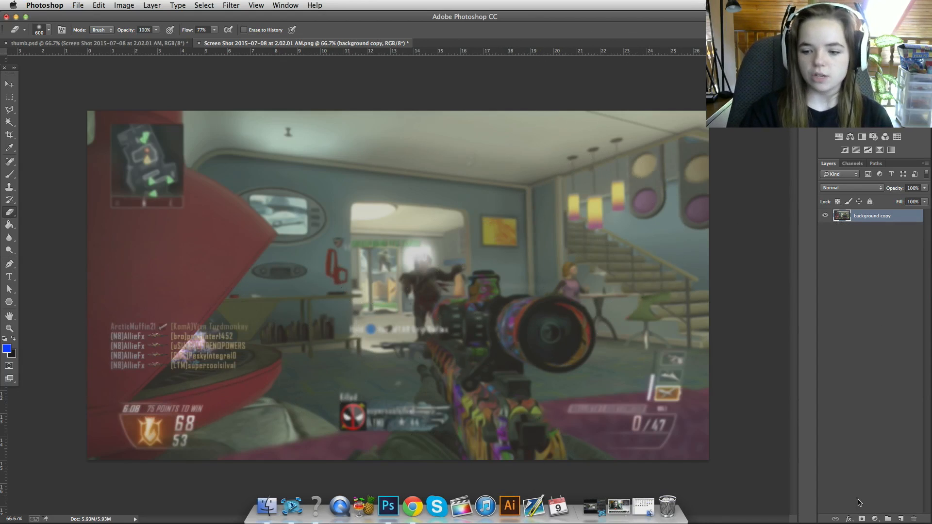
# - Add a new layer named outline and fill it with the blue foreground colour
pyautogui.click(902, 519)
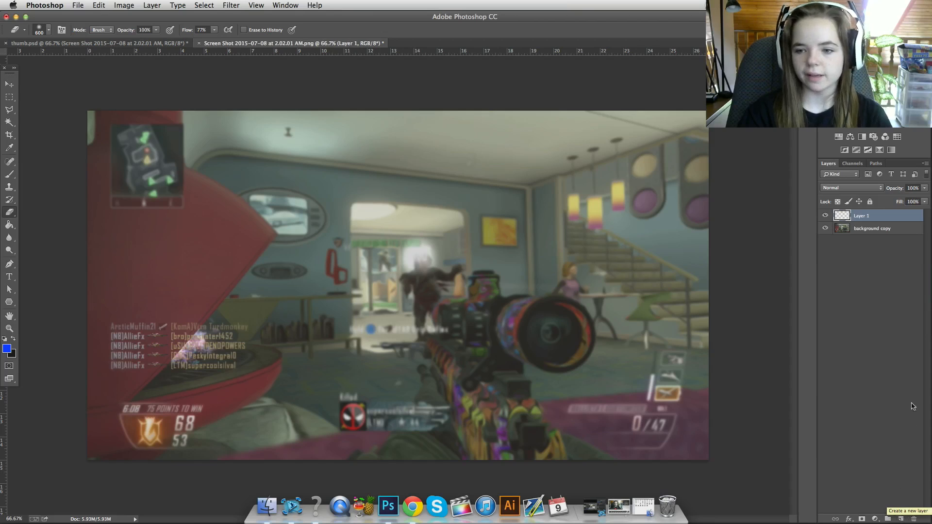
pyautogui.doubleClick(859, 217)
pyautogui.write('outline')
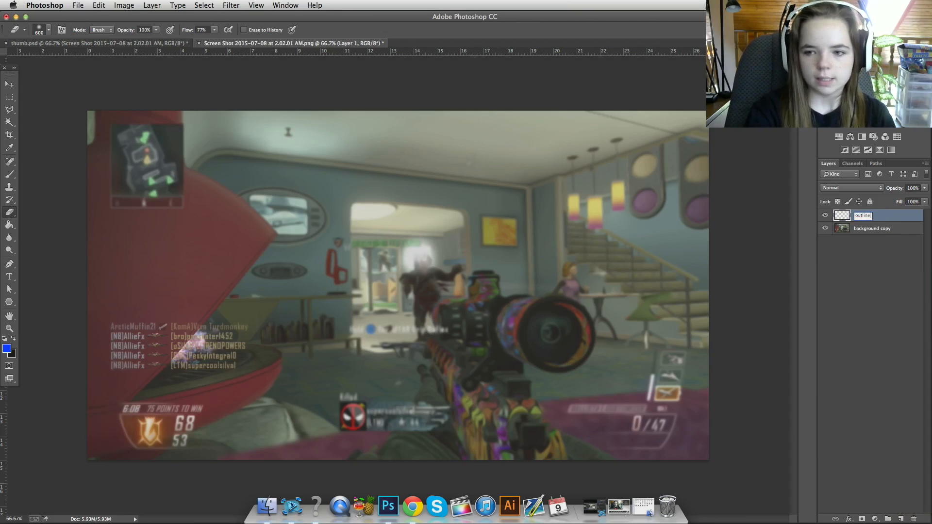
pyautogui.press('Return')
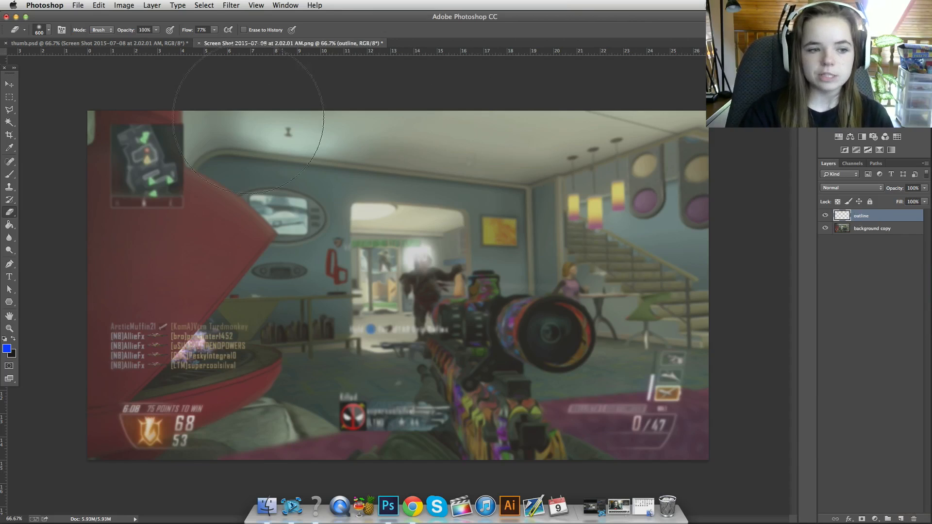
pyautogui.click(9, 225)
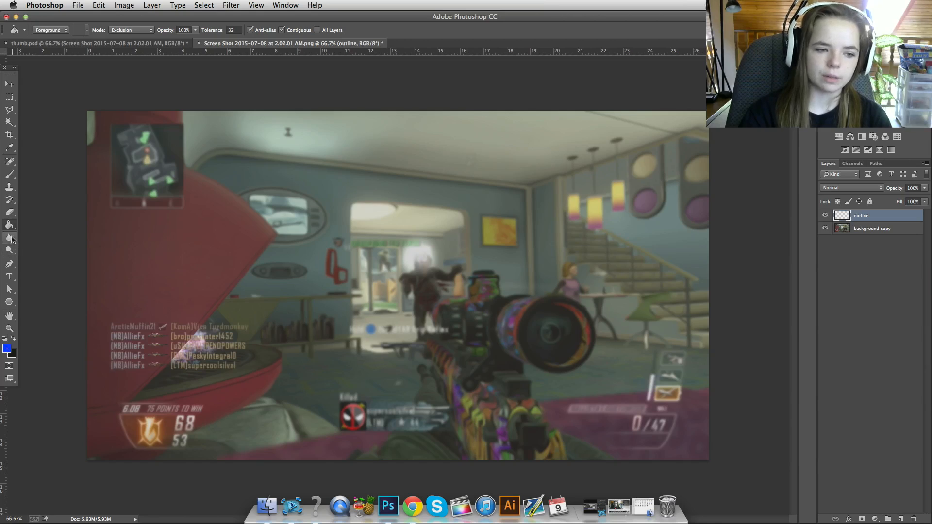
pyautogui.click(463, 272)
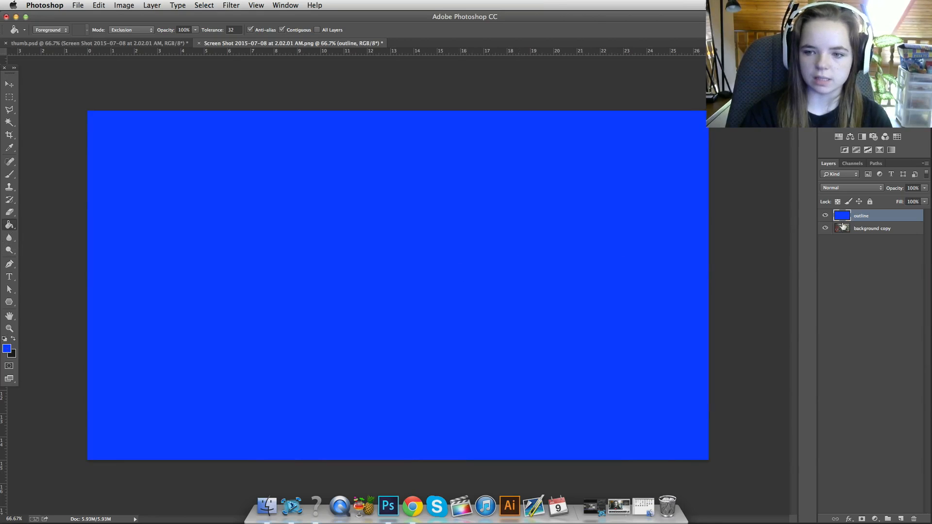
# - Apply the preset layer style with a transparent fill and thin black stroke to the outline layer
pyautogui.doubleClick(901, 218)
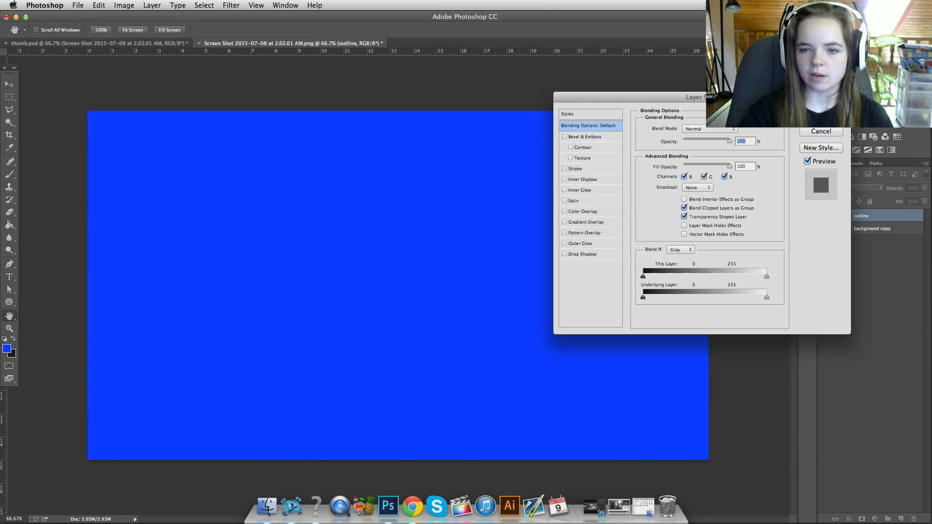
pyautogui.moveTo(758, 99); pyautogui.dragTo(527, 130)
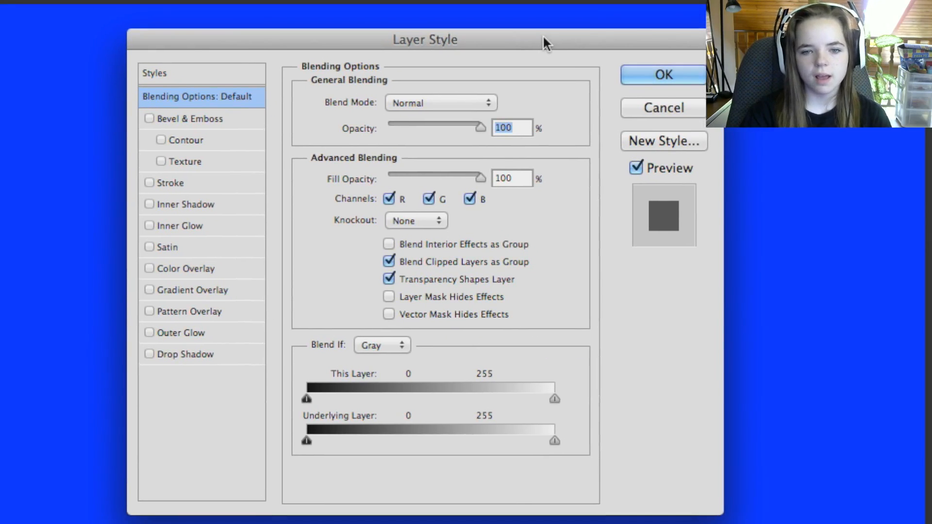
pyautogui.click(159, 73)
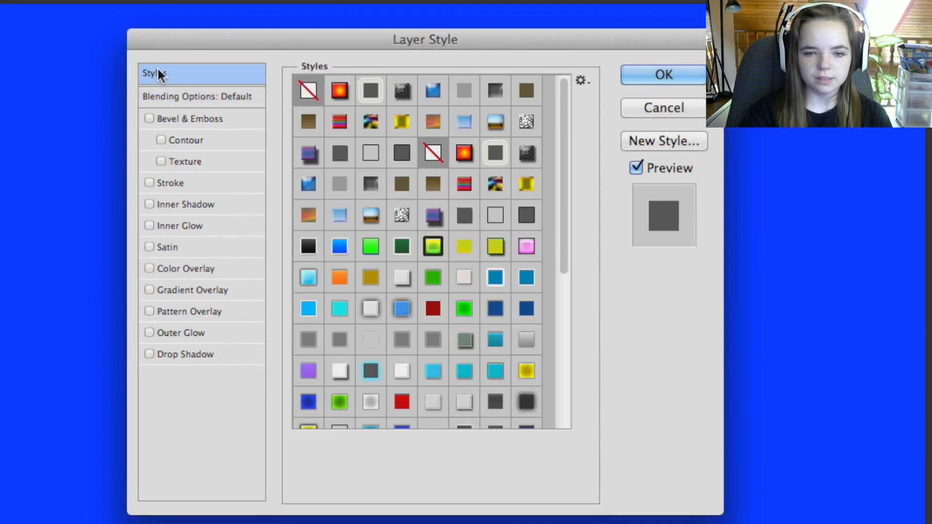
pyautogui.click(373, 155)
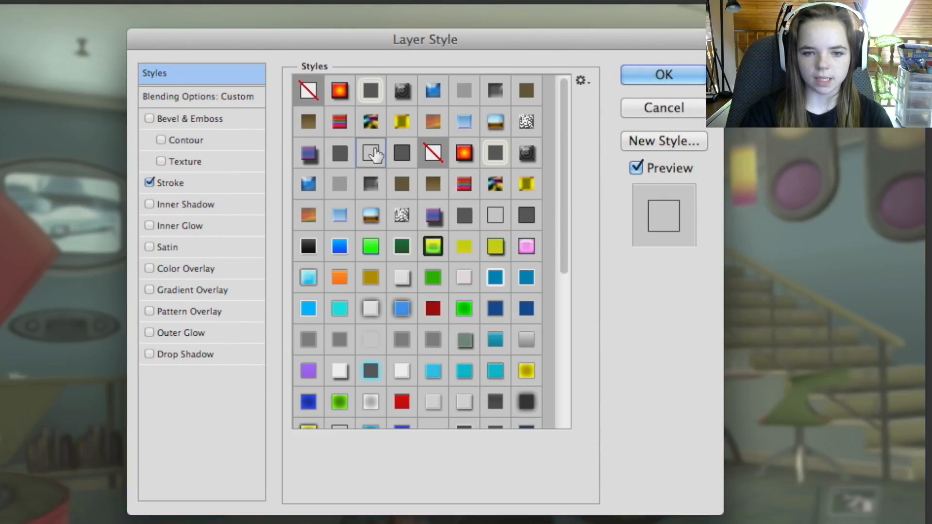
# - Set the outline layer's stroke to 13 px, positioned Inside, with 0% opacity
pyautogui.click(174, 183)
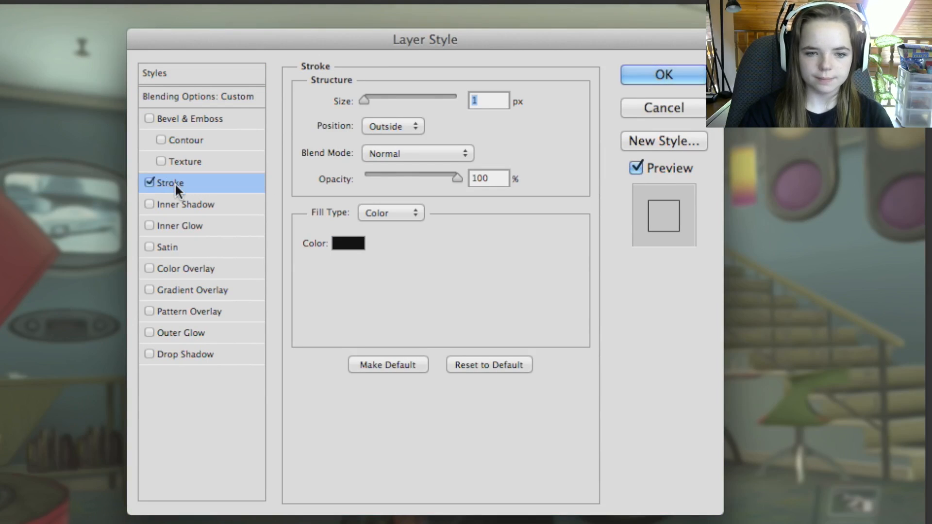
pyautogui.write('1')
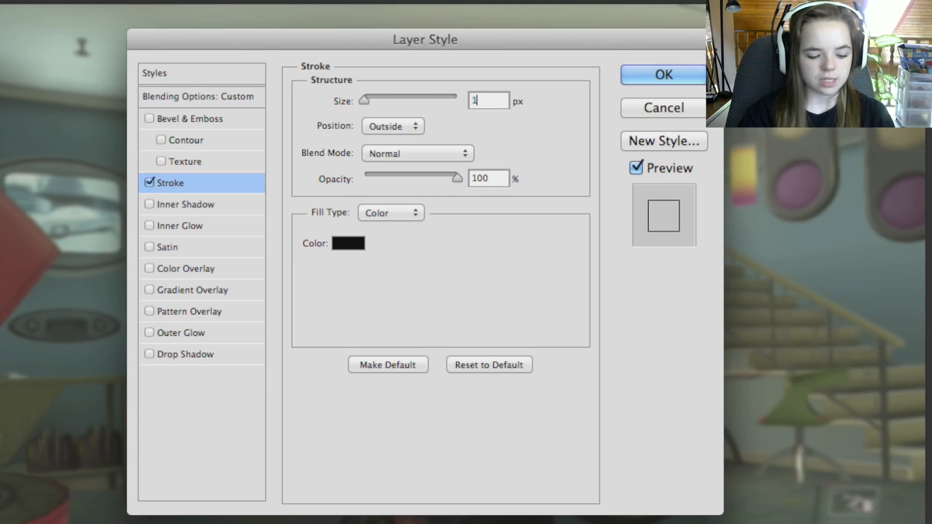
pyautogui.write('3')
pyautogui.click(400, 126)
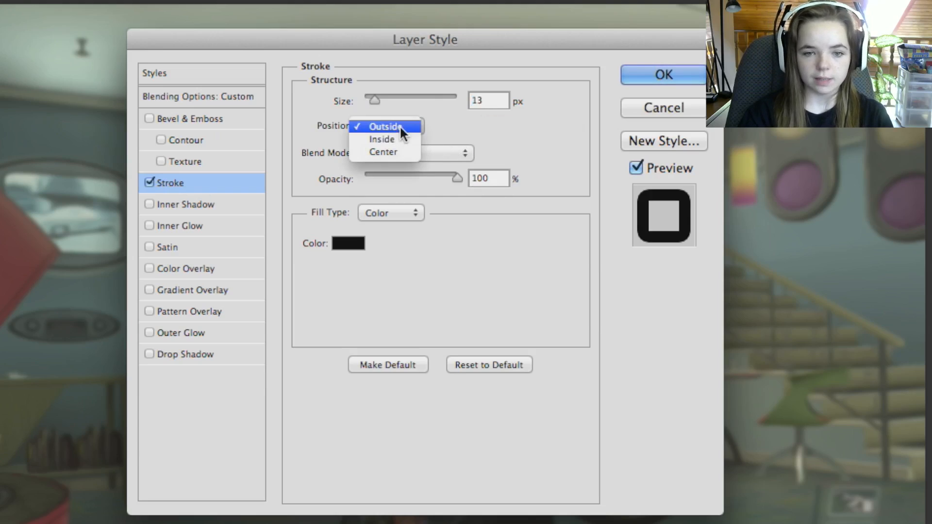
pyautogui.click(396, 139)
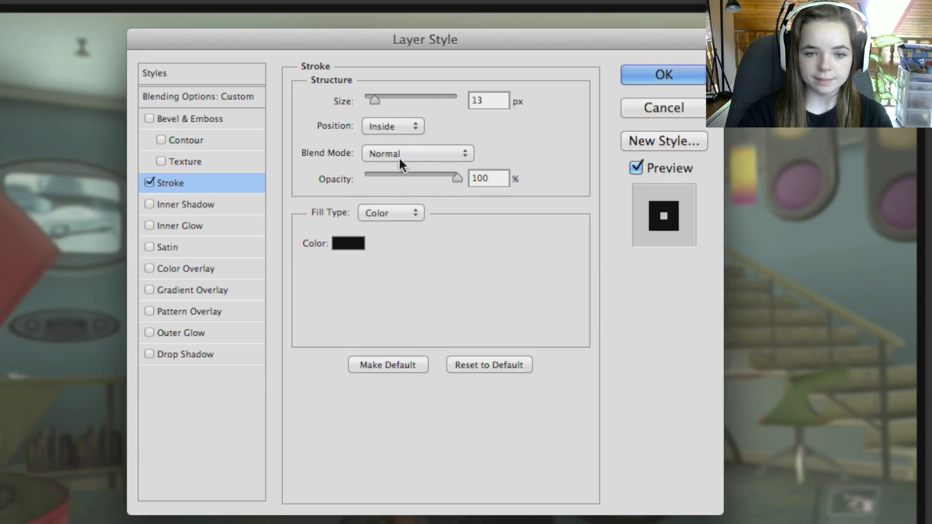
pyautogui.moveTo(388, 182); pyautogui.dragTo(349, 167)
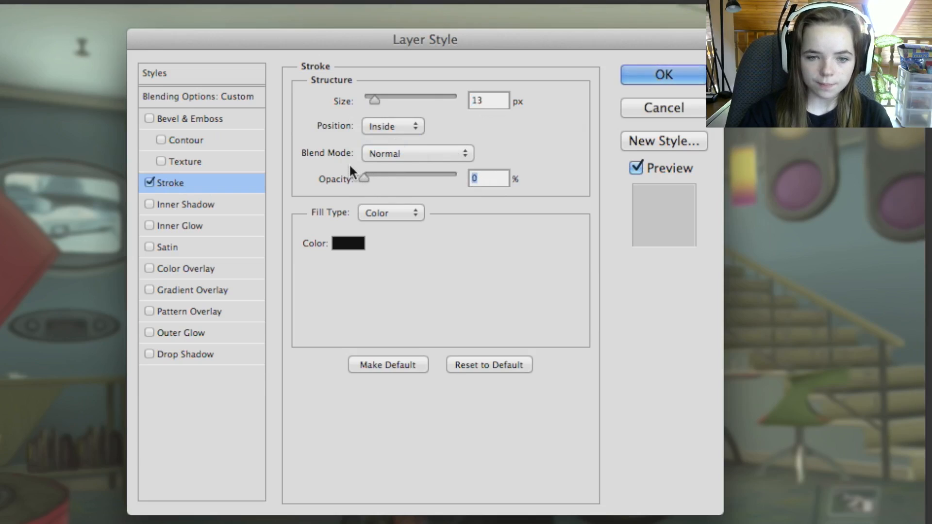
# - Add an inner shadow to the outline layer at 100% opacity with a size of 250 px
pyautogui.click(149, 204)
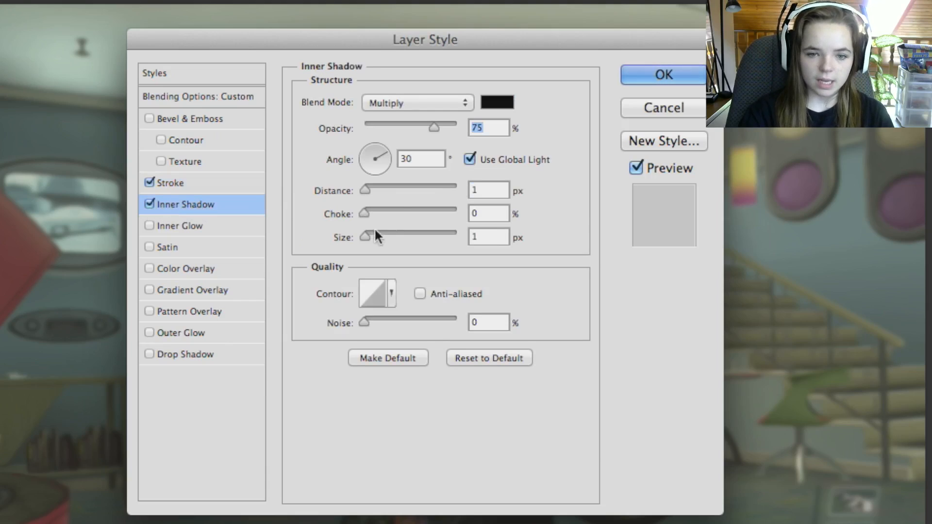
pyautogui.moveTo(434, 128); pyautogui.dragTo(467, 127)
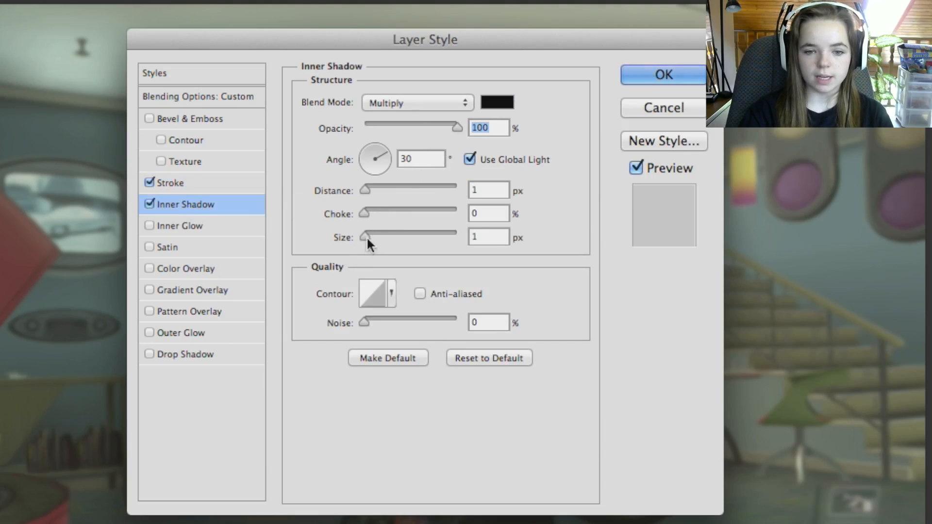
pyautogui.moveTo(366, 237); pyautogui.dragTo(501, 238)
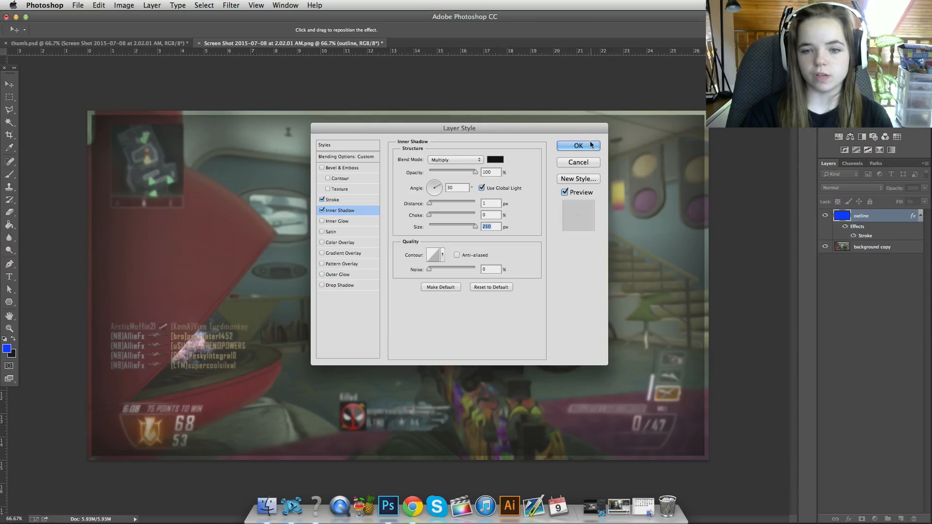
pyautogui.press('Return')
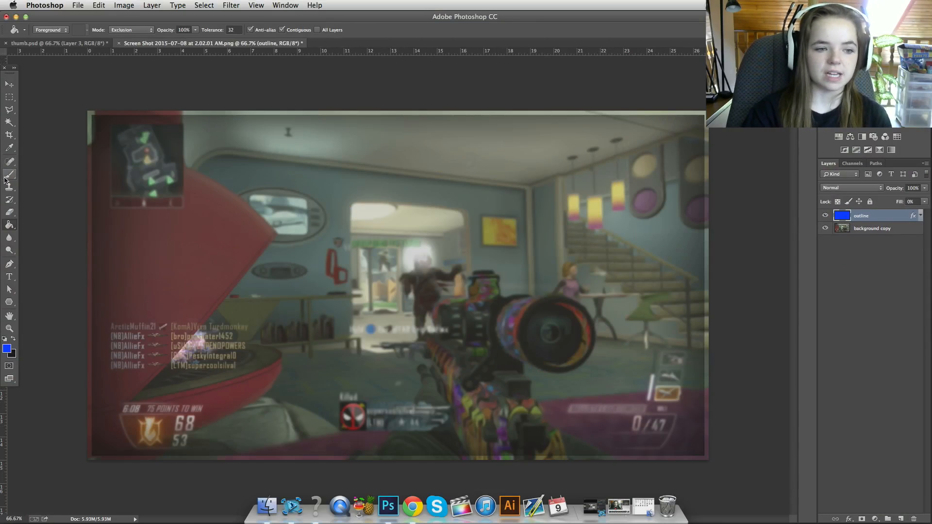
# - Set the Brush tool's foreground colour to red and add a new layer directly beneath the outline layer
pyautogui.click(9, 174)
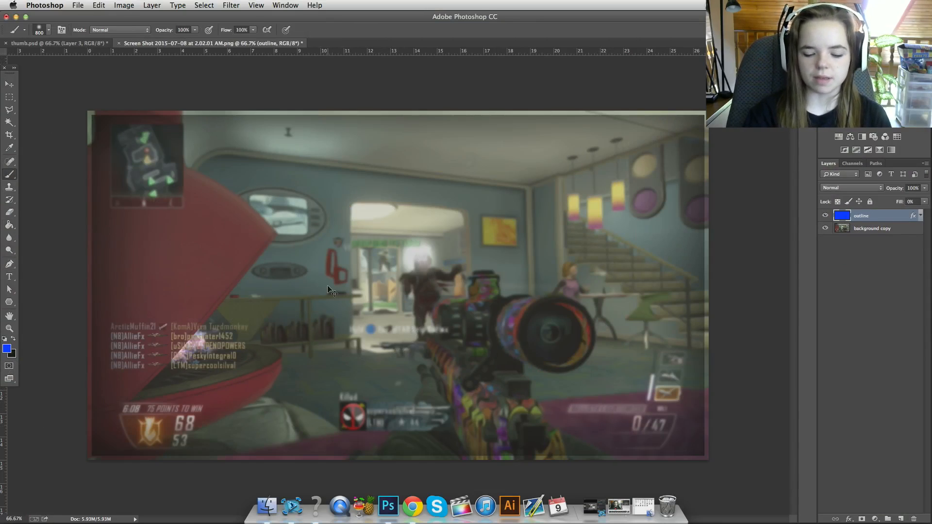
pyautogui.press('super+minus')
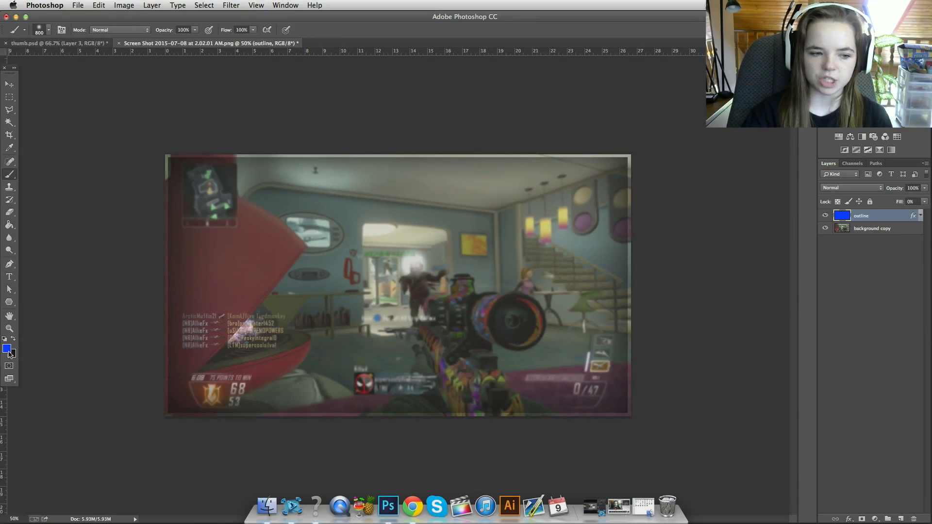
pyautogui.click(9, 352)
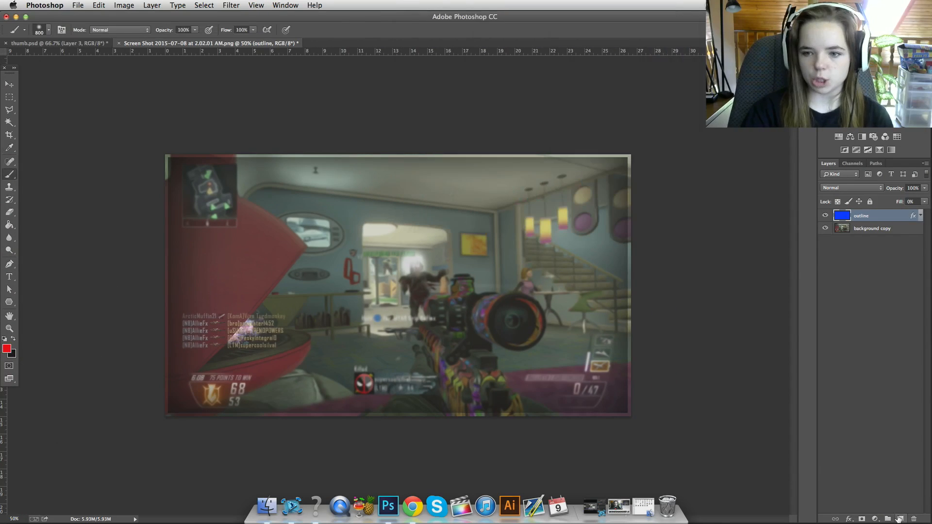
pyautogui.click(900, 518)
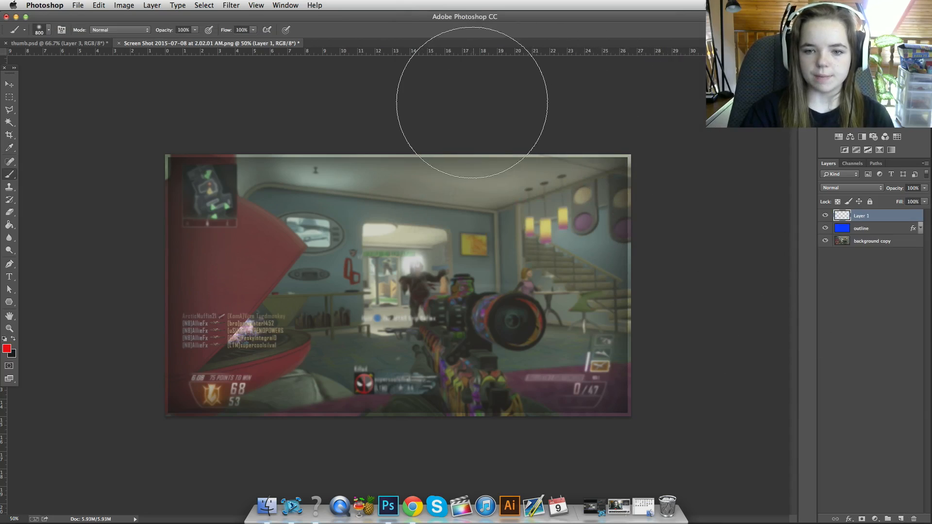
pyautogui.moveTo(886, 224); pyautogui.dragTo(886, 231)
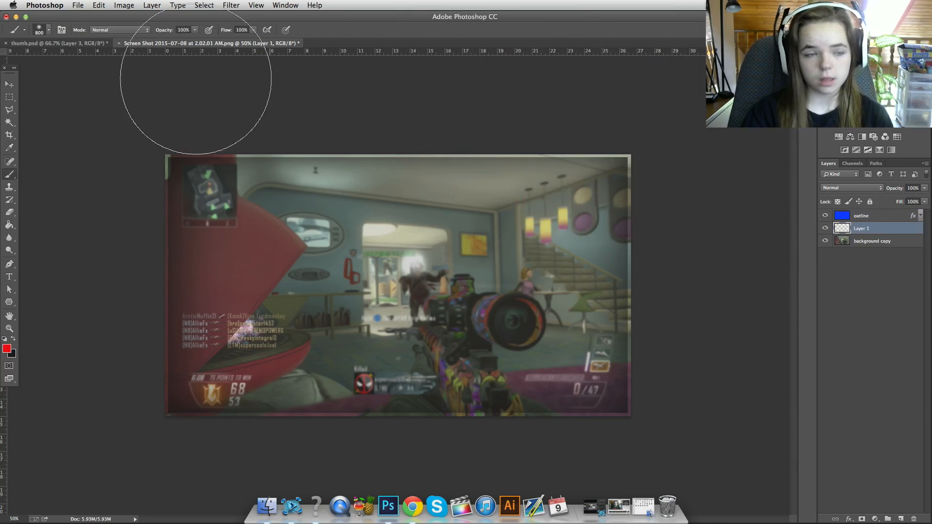
# - Paint soft red over the right and left sides of the image on the new layer with an 1100-pixel brush
pyautogui.press('super+minus')
pyautogui.press(']')
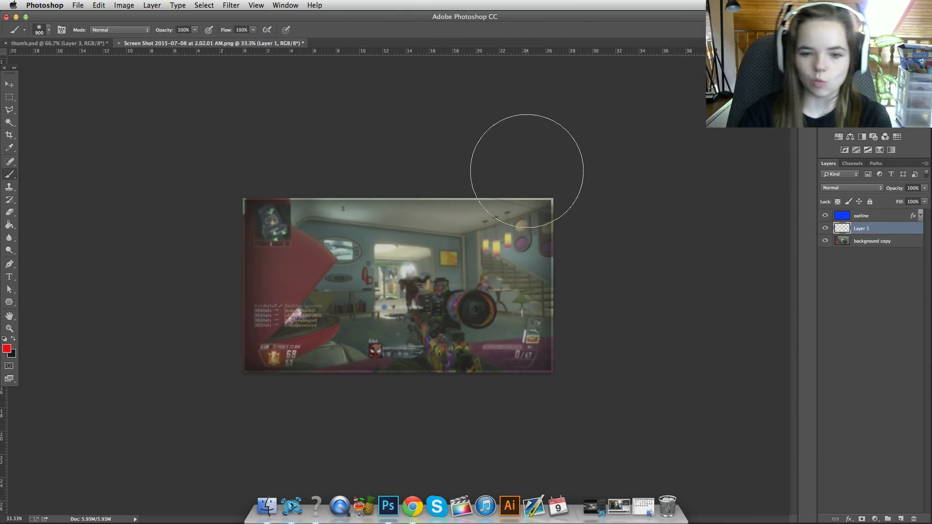
pyautogui.press(']')
pyautogui.press(']')
pyautogui.moveTo(479, 171); pyautogui.dragTo(616, 341)
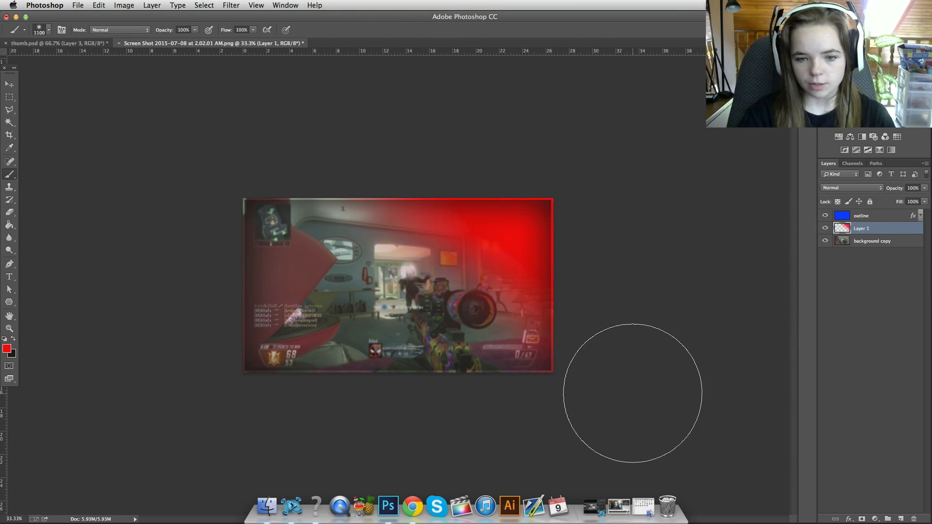
pyautogui.moveTo(254, 167)
pyautogui.mouseDown()
pyautogui.moveTo(246, 170)
pyautogui.moveTo(275, 335)
pyautogui.mouseUp()
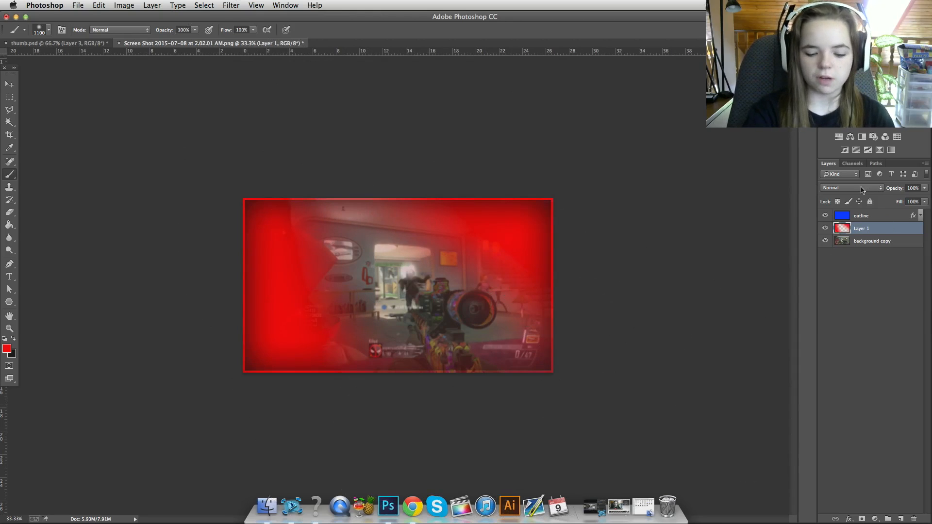
pyautogui.press('super+equal')
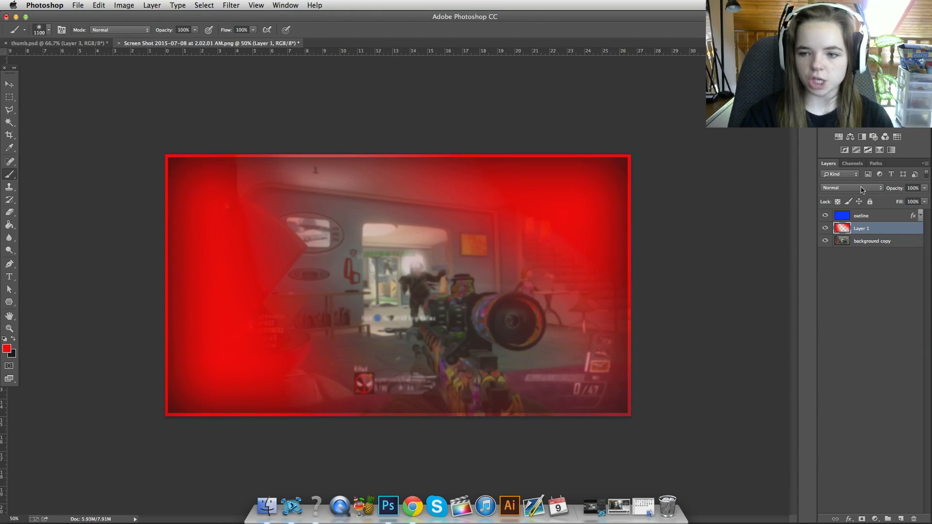
pyautogui.doubleClick(888, 215)
pyautogui.click(568, 163)
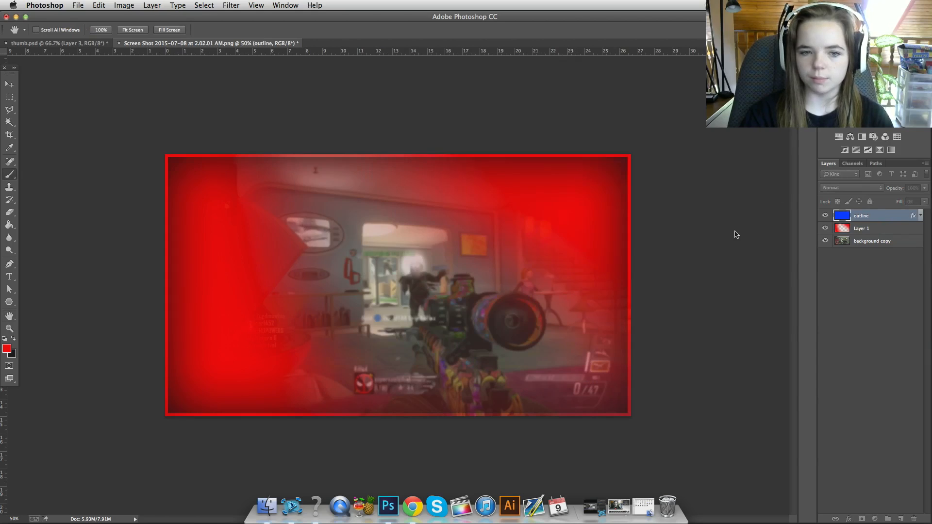
pyautogui.doubleClick(887, 228)
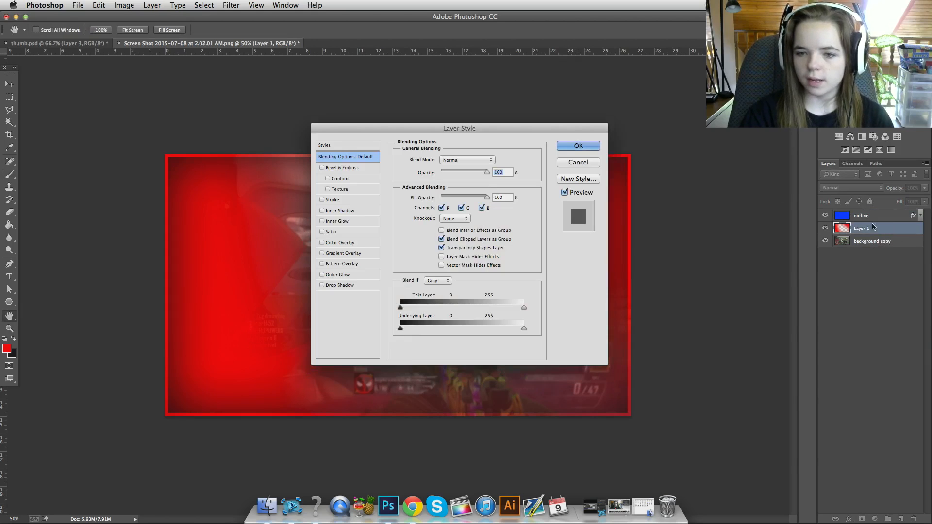
pyautogui.moveTo(462, 127); pyautogui.dragTo(696, 60)
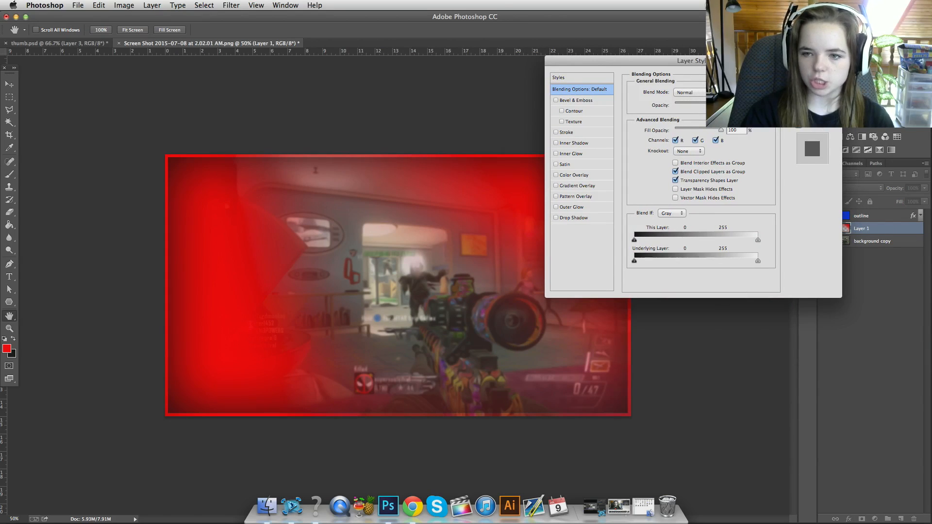
pyautogui.press('Return')
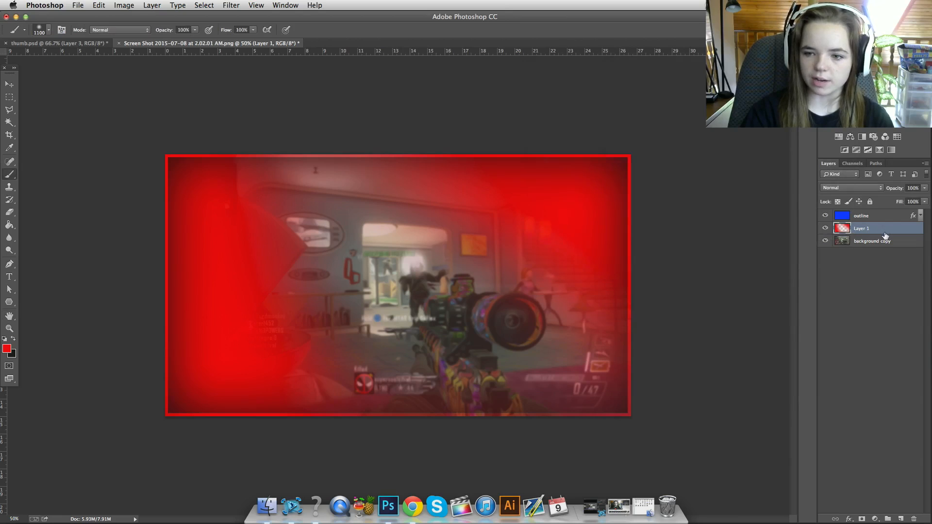
# - Try Linear Dodge (Add) on the red painted layer, and settle on the Overlay blend mode
pyautogui.click(845, 190)
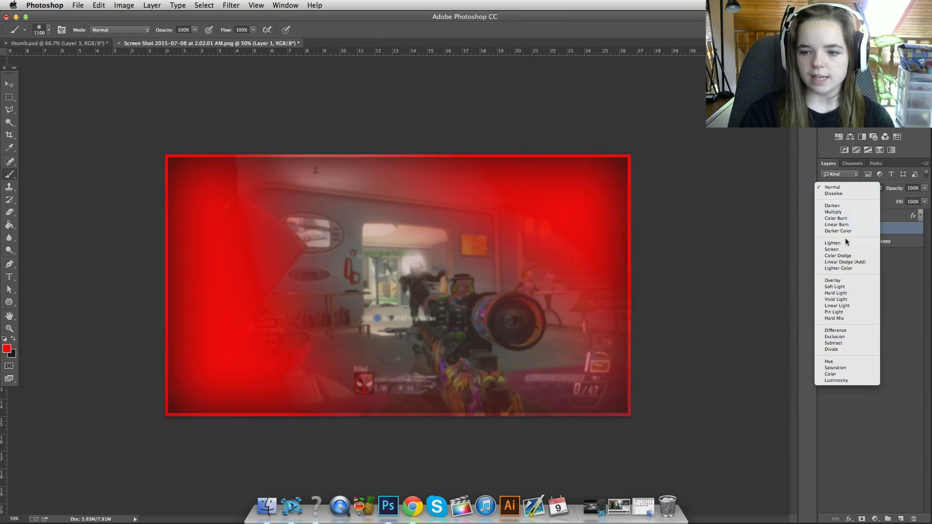
pyautogui.click(853, 263)
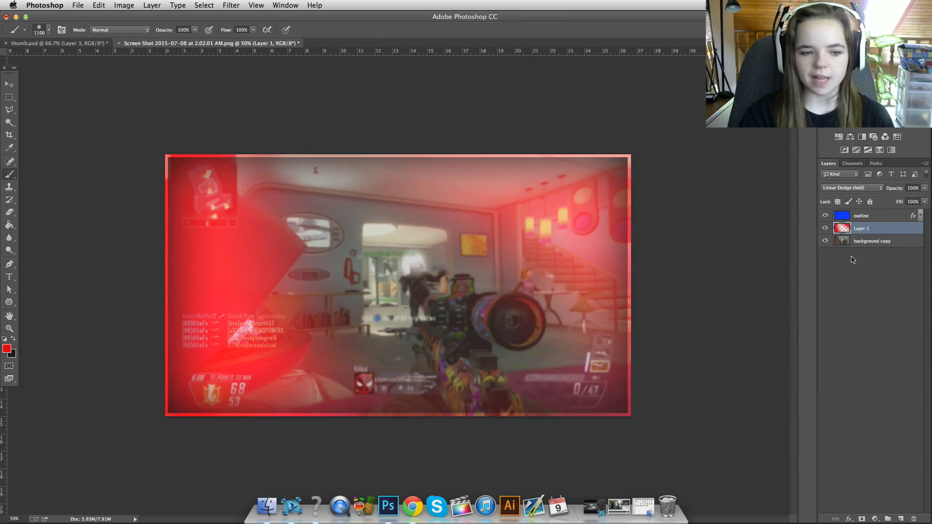
pyautogui.click(864, 188)
pyautogui.click(871, 190)
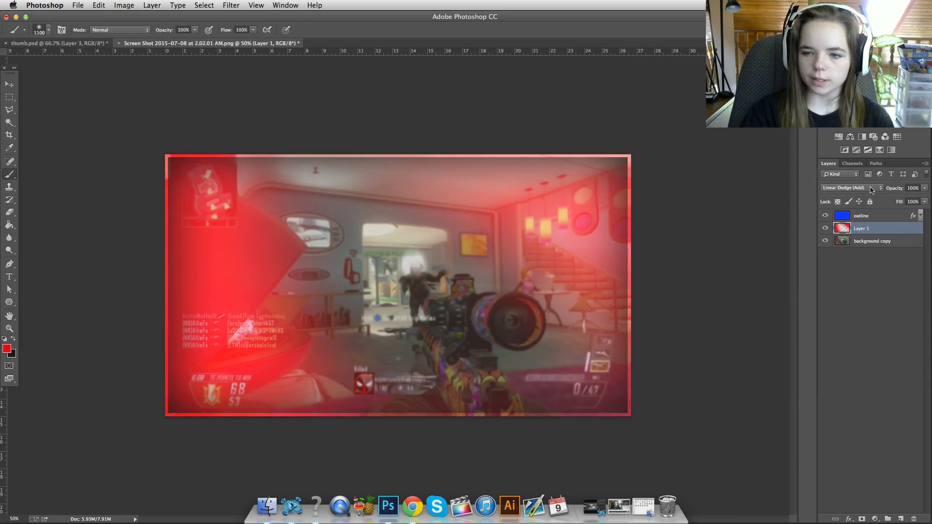
pyautogui.click(872, 190)
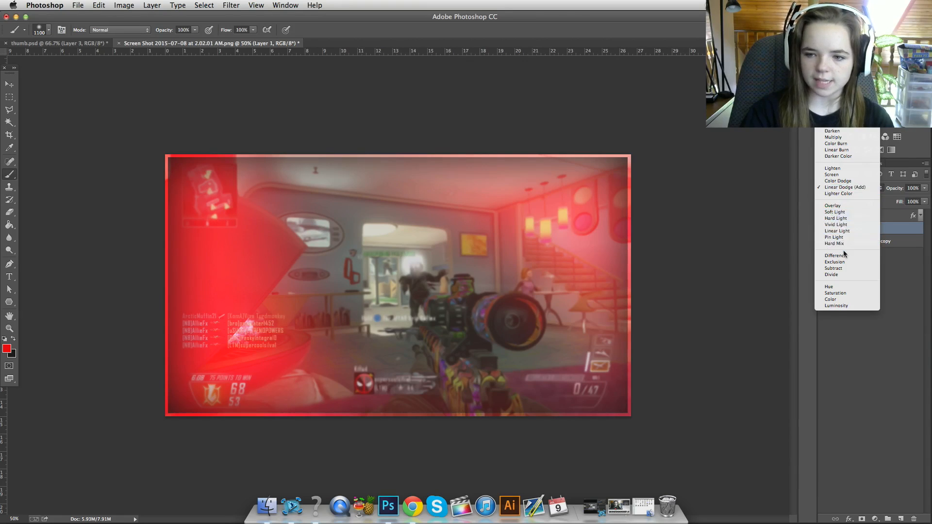
pyautogui.click(841, 207)
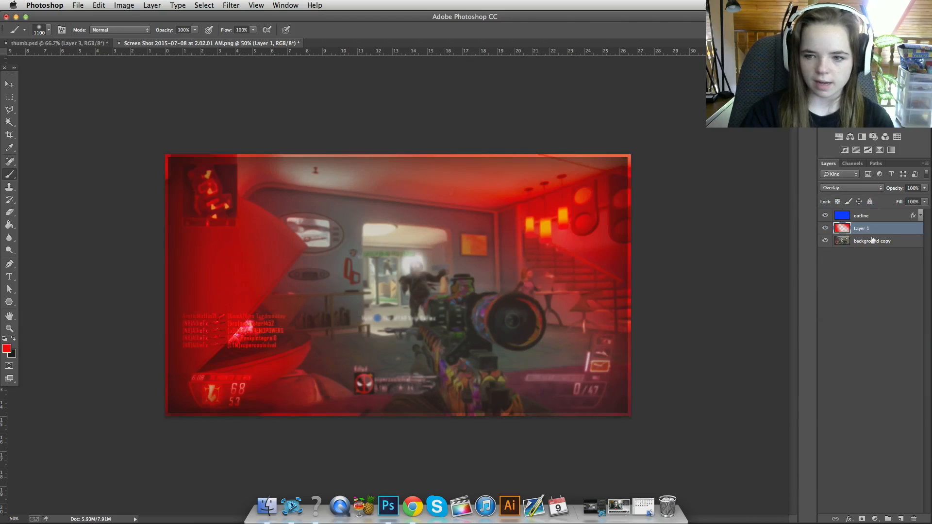
# - Reduce the red painted layer's opacity to 72%
pyautogui.doubleClick(891, 232)
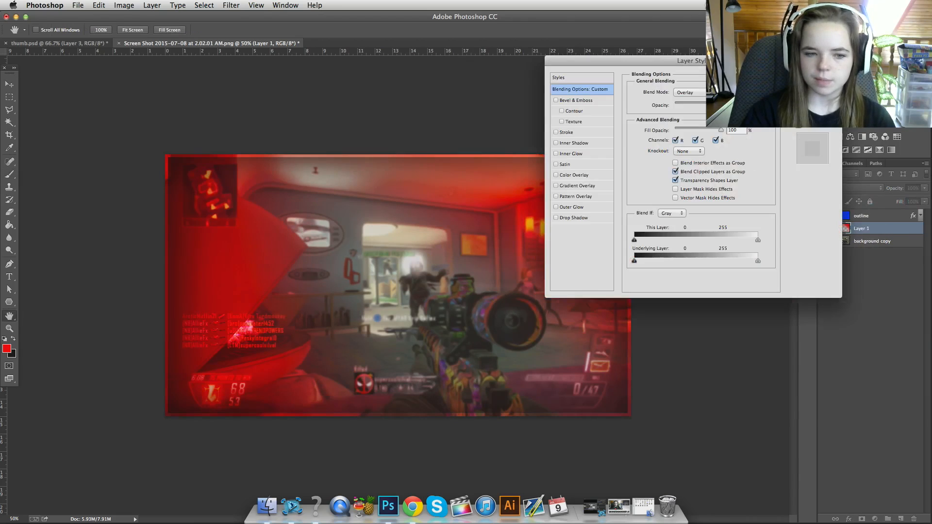
pyautogui.click(700, 103)
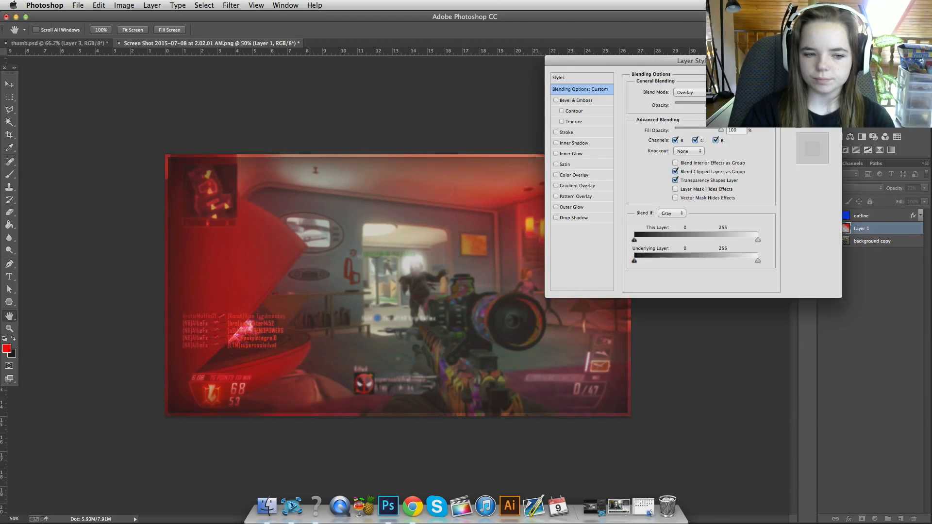
pyautogui.press('Return')
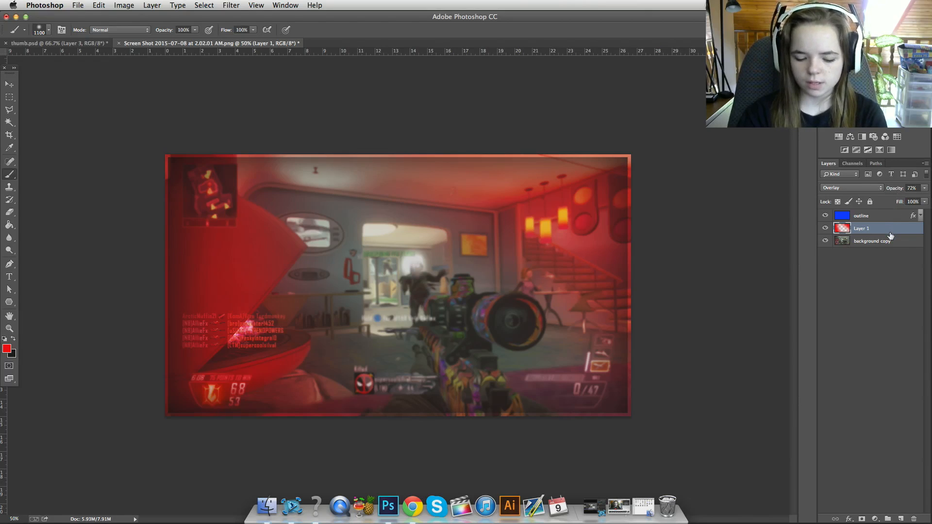
# - Recolour the painted layer to blue with Hue/Saturation, setting the hue to -146
pyautogui.press('super+u')
pyautogui.moveTo(791, 270); pyautogui.dragTo(638, 130)
pyautogui.moveTo(569, 133); pyautogui.dragTo(641, 130)
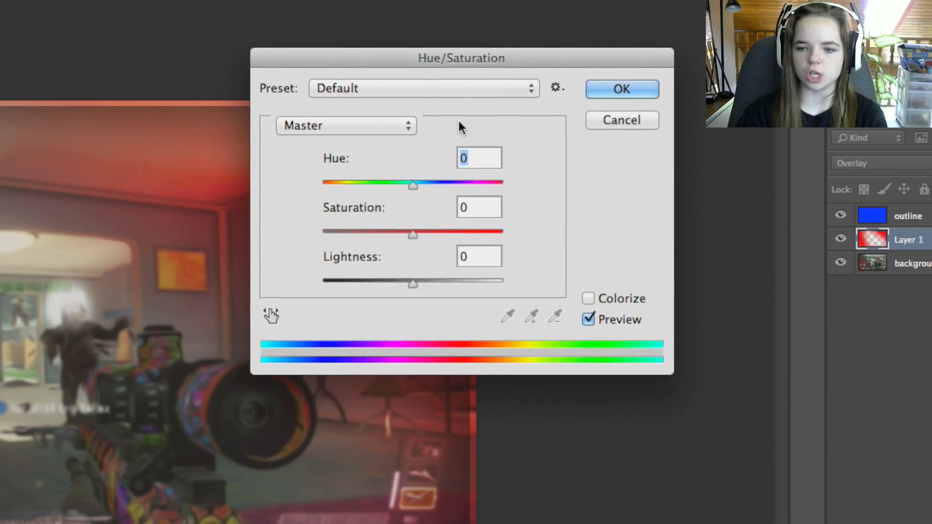
pyautogui.click(392, 183)
pyautogui.moveTo(393, 184); pyautogui.dragTo(479, 191)
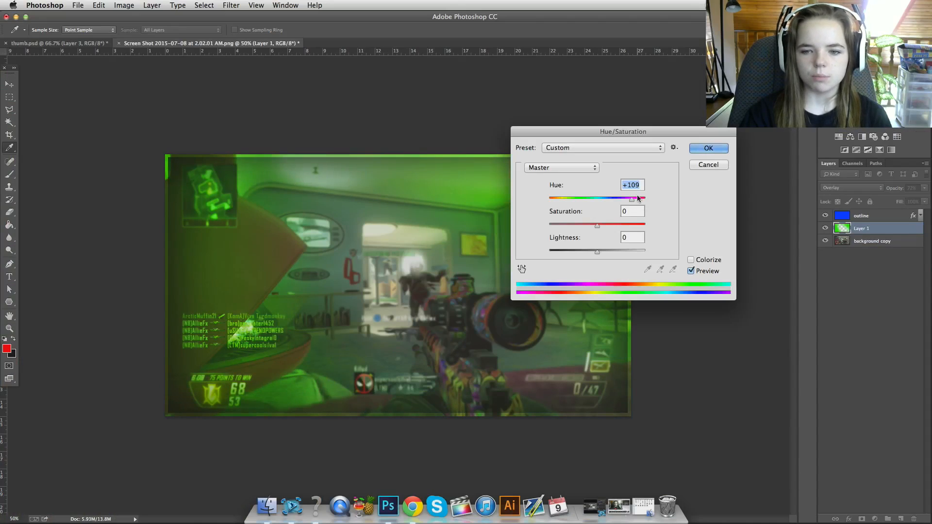
pyautogui.moveTo(638, 198); pyautogui.dragTo(644, 201)
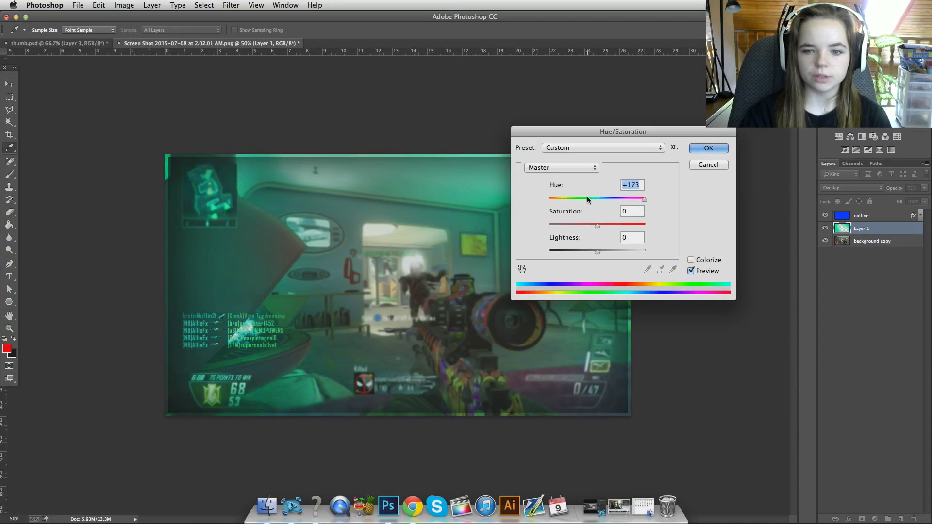
pyautogui.moveTo(587, 196); pyautogui.dragTo(554, 199)
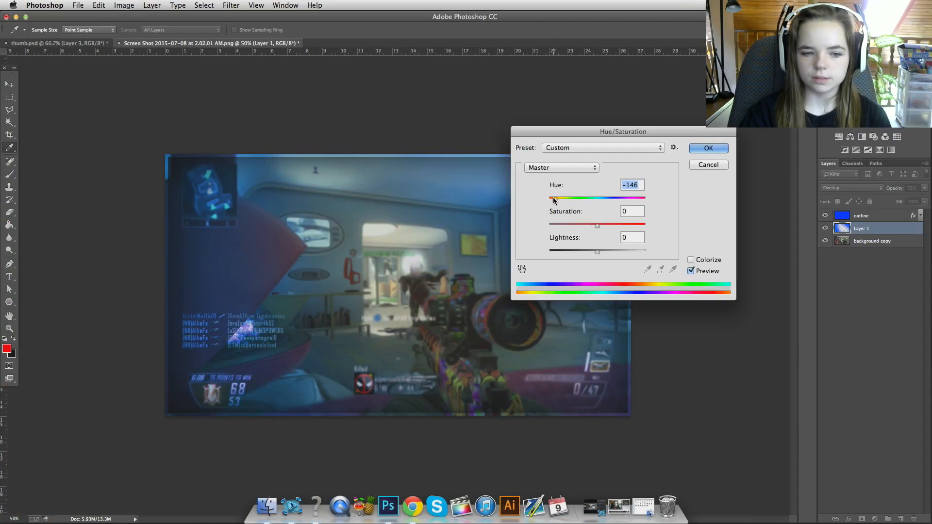
pyautogui.click(703, 149)
# - Raise the blue painted layer's opacity to 99%
pyautogui.press('b')
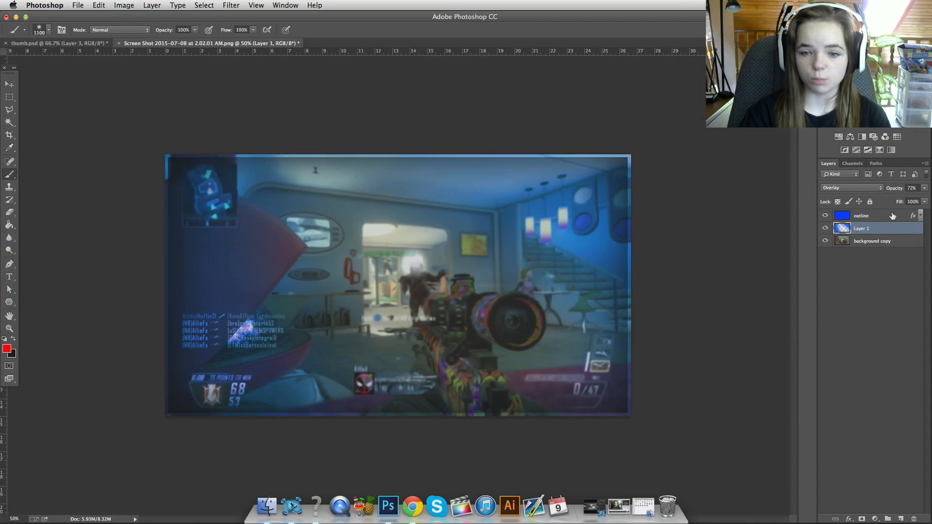
pyautogui.doubleClick(881, 231)
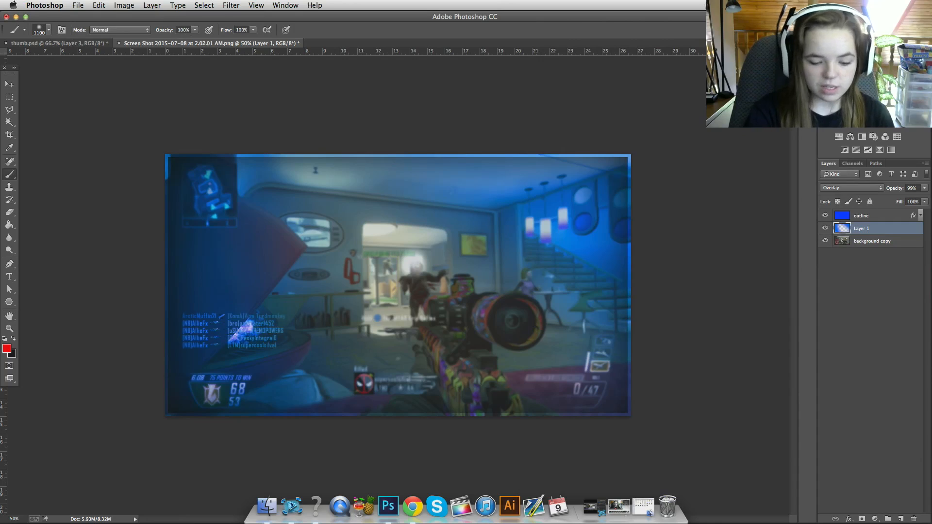
pyautogui.press('super+plus')
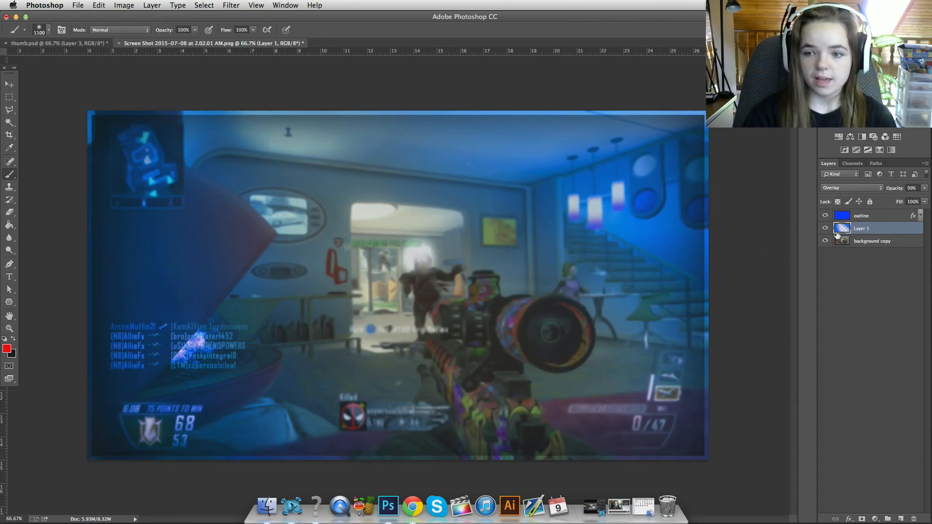
# - Place the 2015-07-08 1.52 AM photo from the Desktop folder, enlarge it, and fit it into the image's lower right corner
pyautogui.click(272, 509)
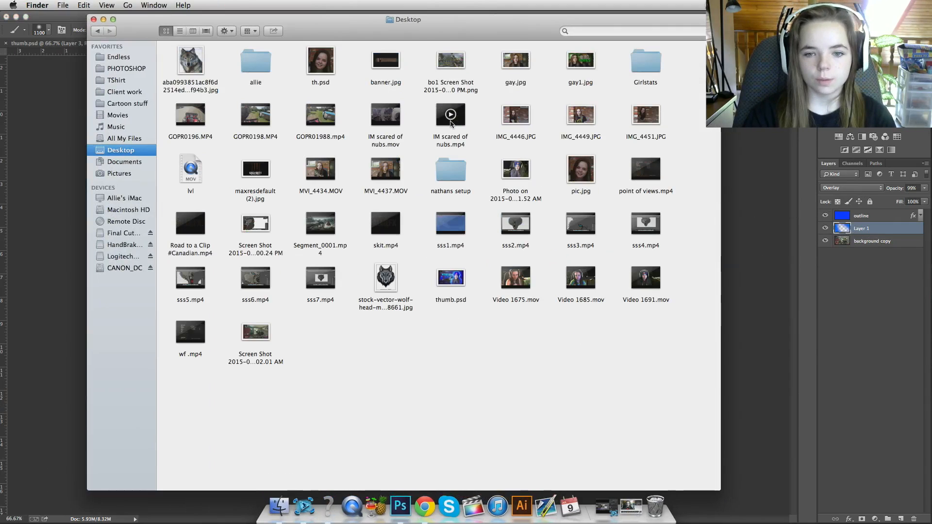
pyautogui.moveTo(512, 177); pyautogui.dragTo(39, 245)
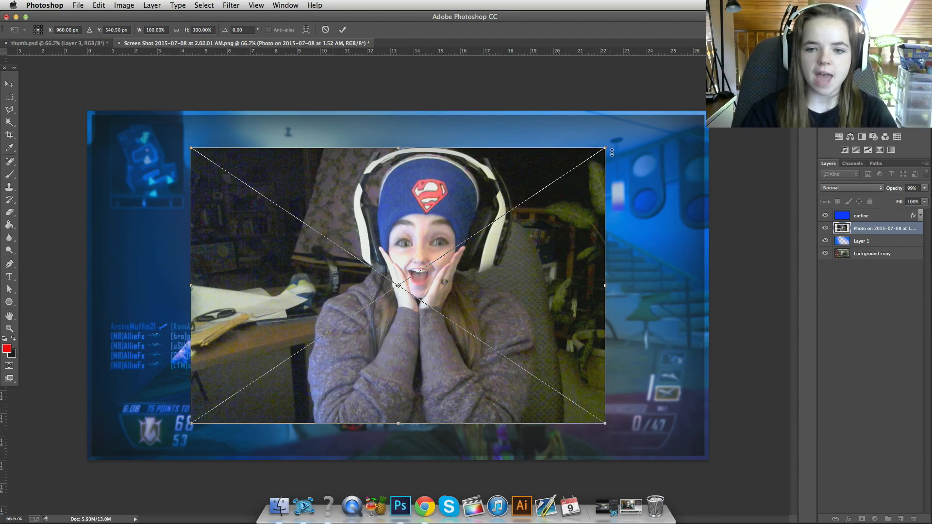
pyautogui.moveTo(607, 145); pyautogui.dragTo(723, 68)
pyautogui.moveTo(641, 153); pyautogui.dragTo(687, 198)
pyautogui.moveTo(767, 120); pyautogui.dragTo(752, 130)
pyautogui.press('Return')
pyautogui.press('b')
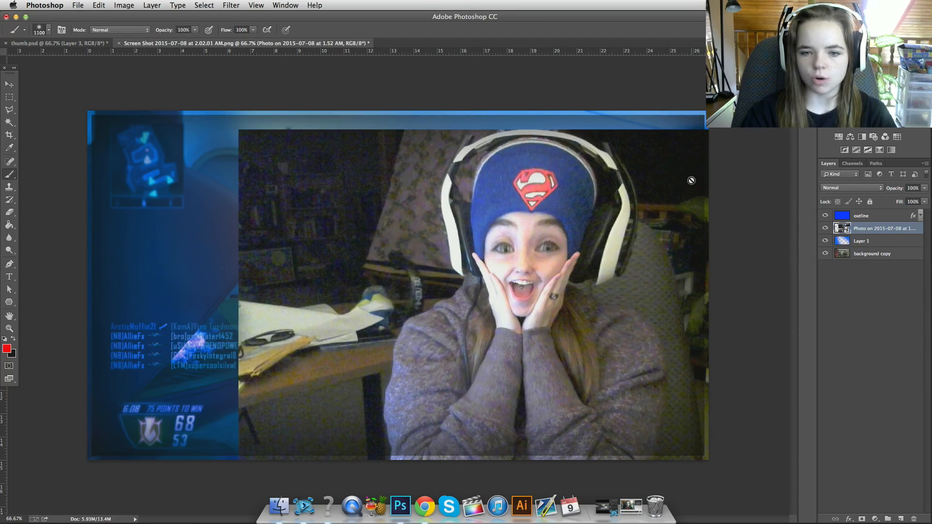
# - Rasterize the placed 2015-07-08 photo layer
pyautogui.press('super+plus')
pyautogui.scroll(-5, 686, 190)
pyautogui.hscroll(5, 686, 192)
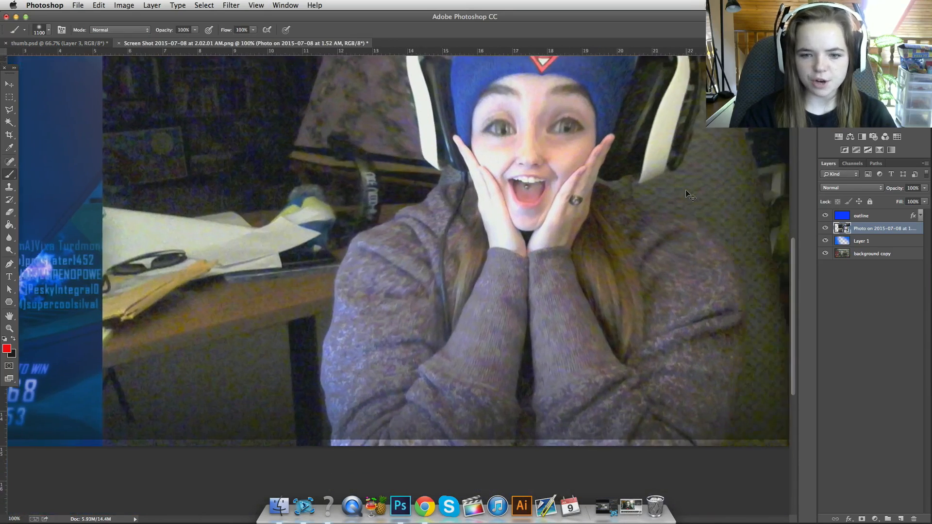
pyautogui.press('super+minus')
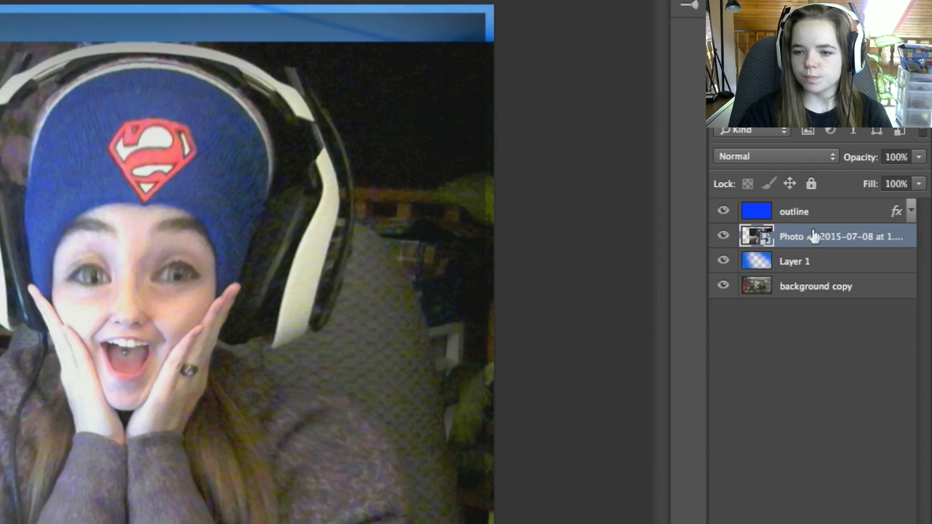
pyautogui.rightClick(862, 237)
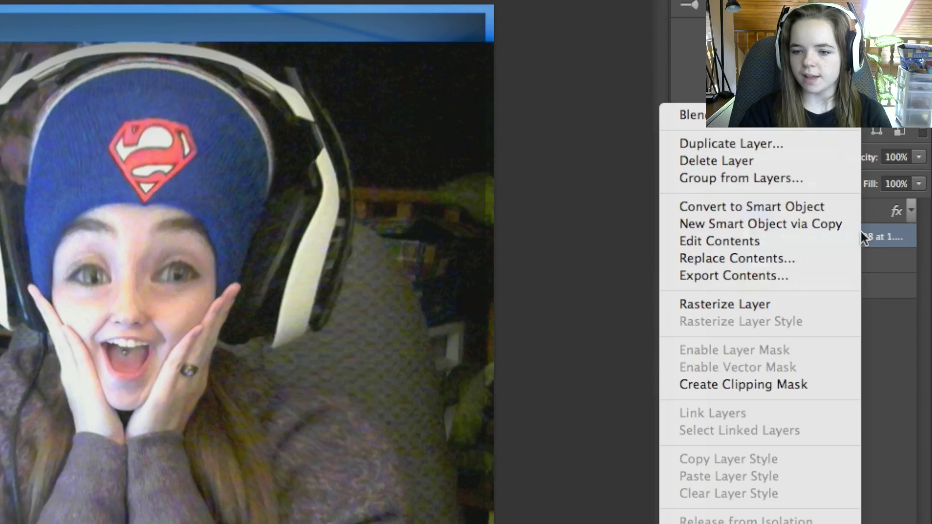
pyautogui.click(787, 305)
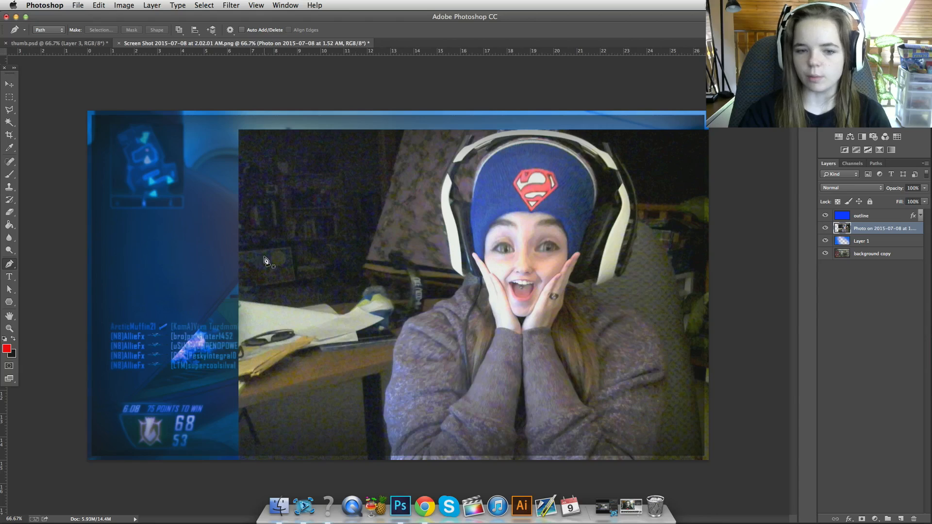
# - Trace a Pen tool path around the person's hoodie, headphones and shoulders, from one point on the image's lower edge to another
pyautogui.press('super+plus')
pyautogui.scroll(-5, 553, 339)
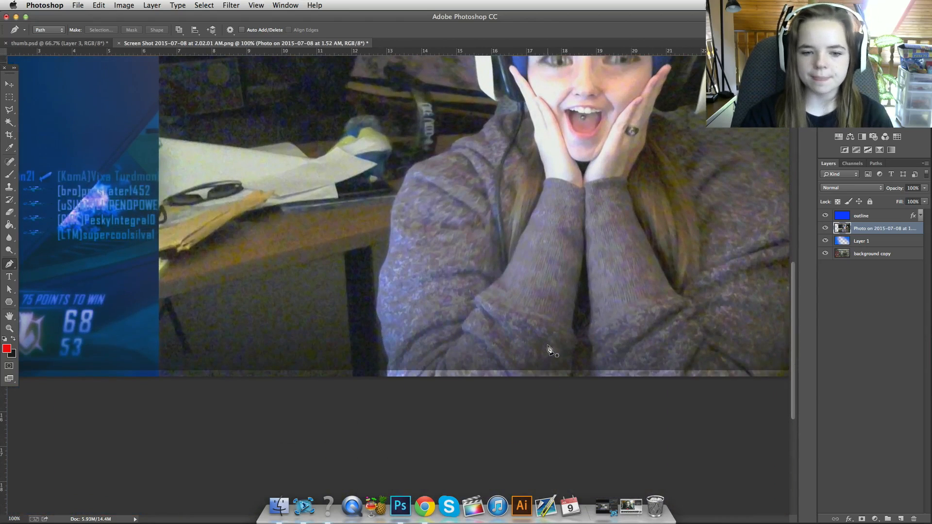
pyautogui.hscroll(4, 506, 348)
pyautogui.scroll(2, 506, 348)
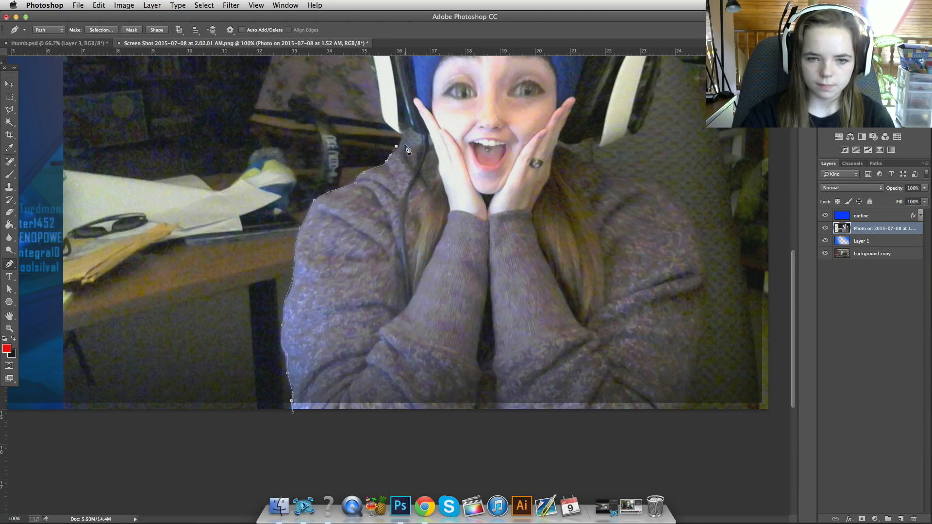
pyautogui.scroll(5, 384, 124)
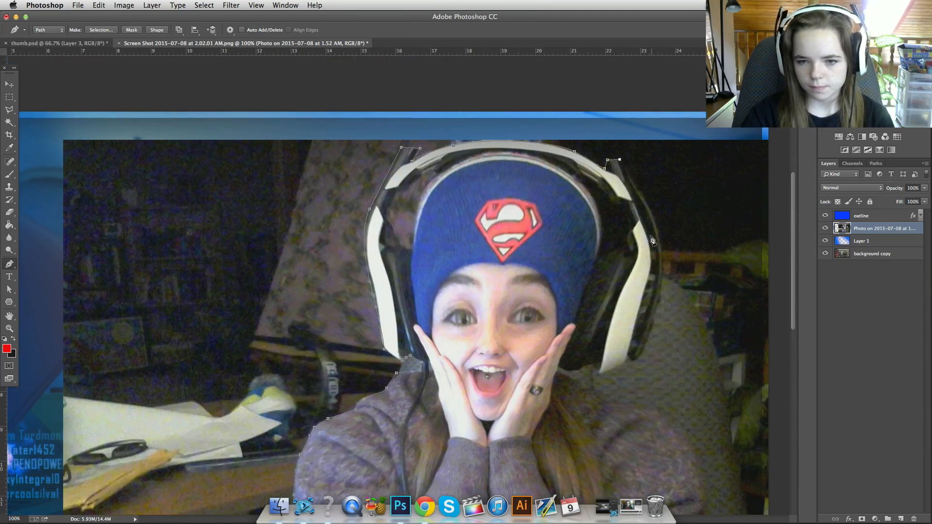
pyautogui.press('super+plus')
pyautogui.hscroll(10, 556, 374)
pyautogui.click(212, 224)
pyautogui.click(281, 261)
pyautogui.scroll(-6, 461, 345)
pyautogui.moveTo(519, 202); pyautogui.dragTo(516, 237)
pyautogui.moveTo(497, 372); pyautogui.dragTo(494, 393)
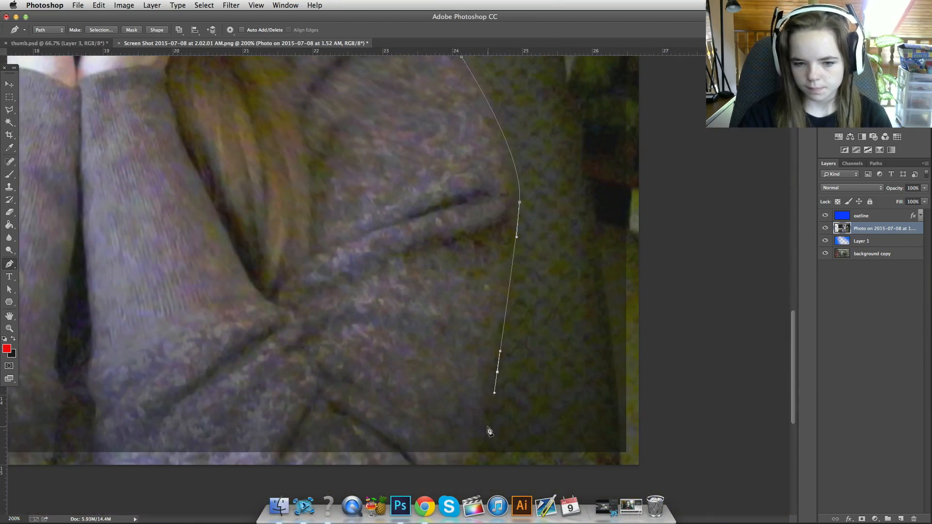
pyautogui.press('super+minus')
pyautogui.press('super+minus')
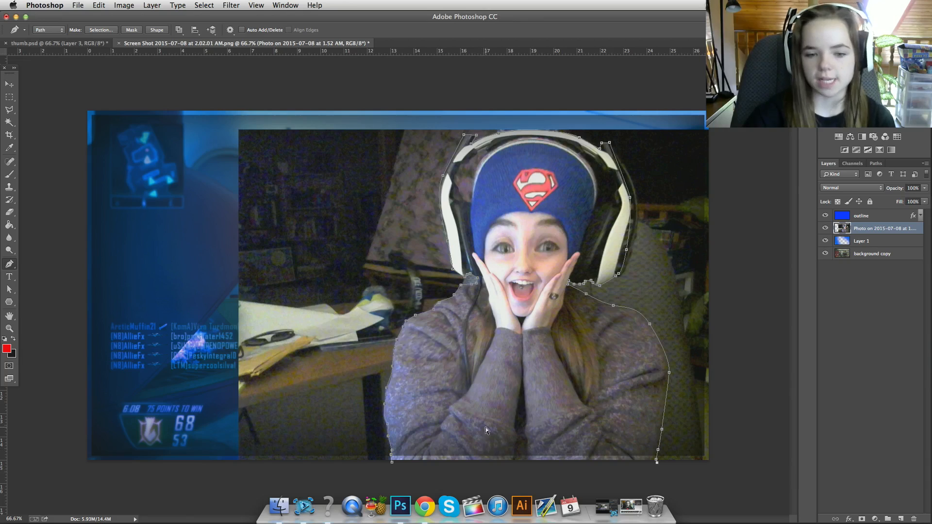
pyautogui.press('super+plus')
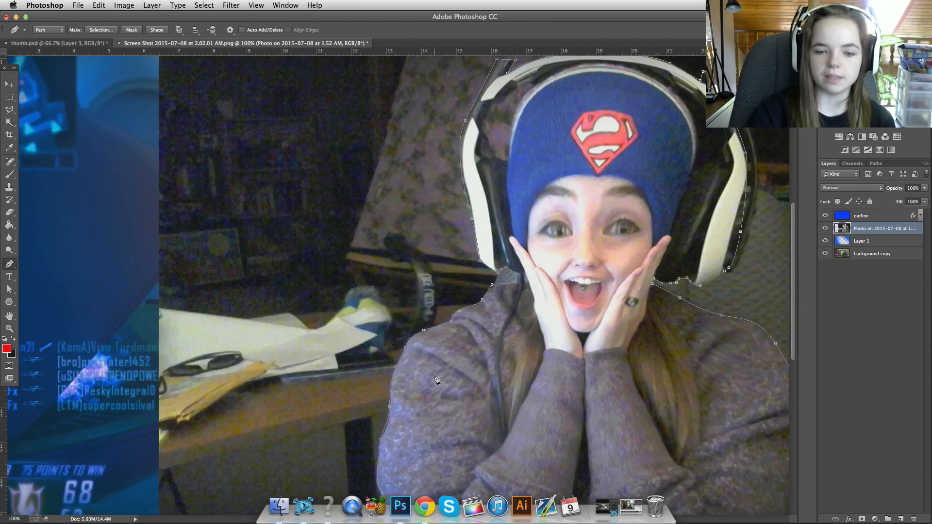
pyautogui.press('super+minus')
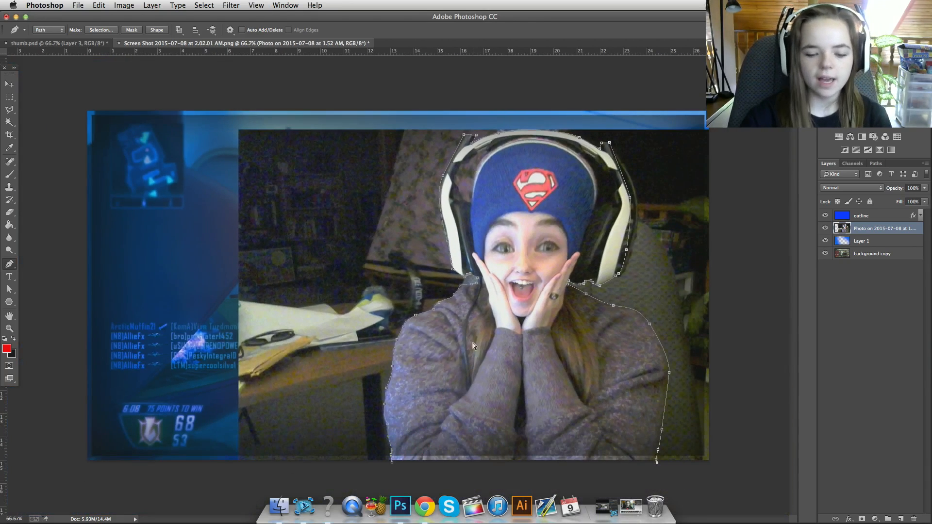
# - Try extending the path around the photo's background, converting it to a selection with a 0-pixel feather radius, and deleting the background
pyautogui.press('super+minus')
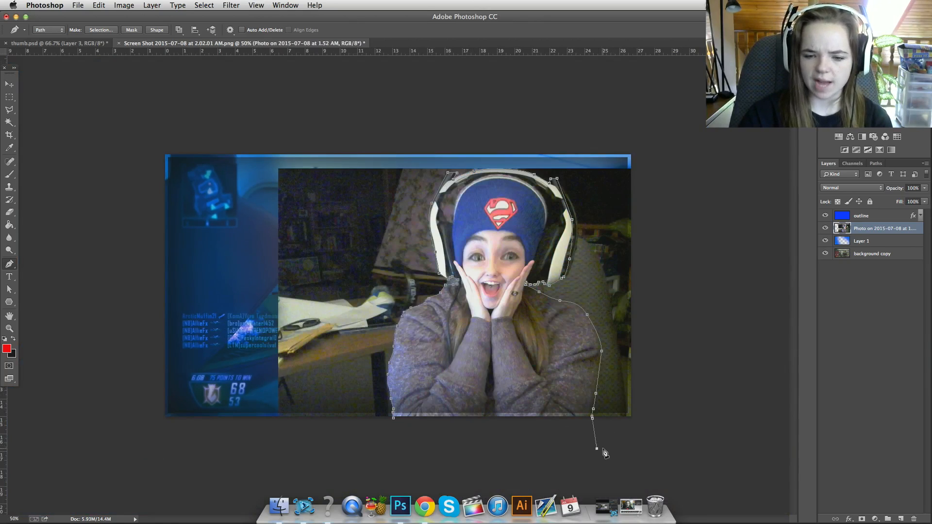
pyautogui.click(261, 153)
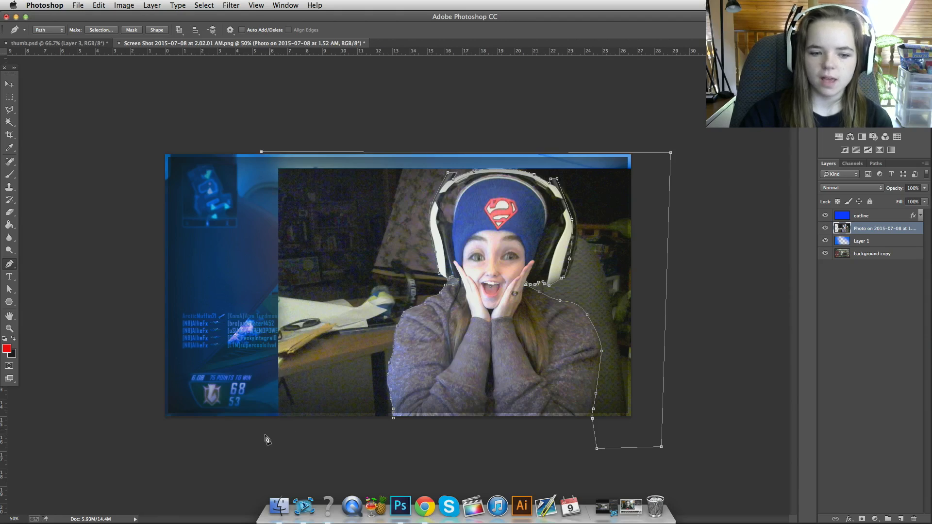
pyautogui.rightClick(401, 404)
pyautogui.click(429, 425)
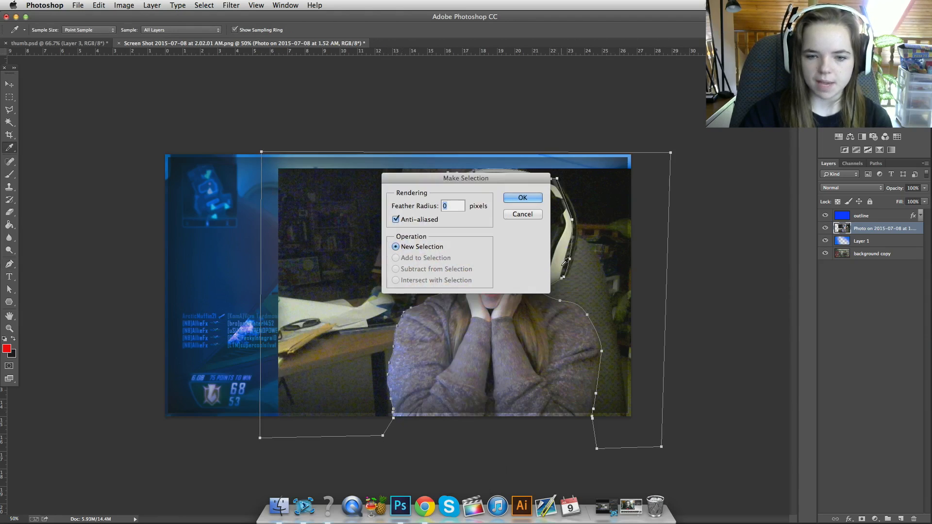
pyautogui.click(522, 199)
pyautogui.press('Delete')
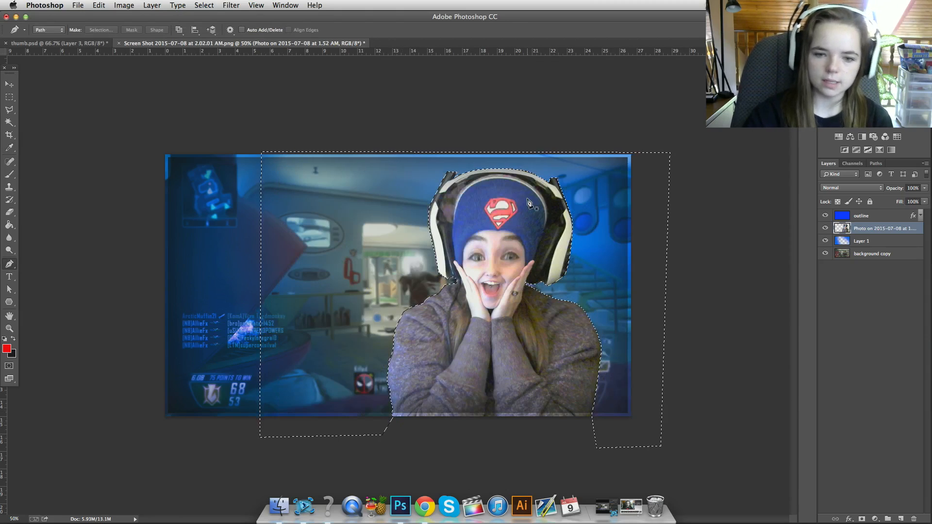
# - Undo the background deletion, the selection and the path segments drawn outside the canvas
pyautogui.press('super+z')
pyautogui.press('super+alt+z')
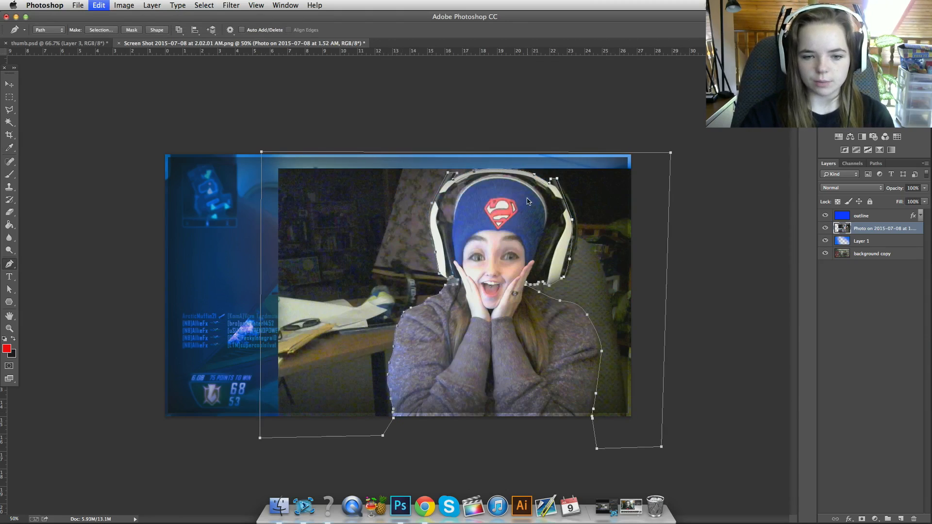
pyautogui.press('super+alt+z')
pyautogui.press('super+alt+z')
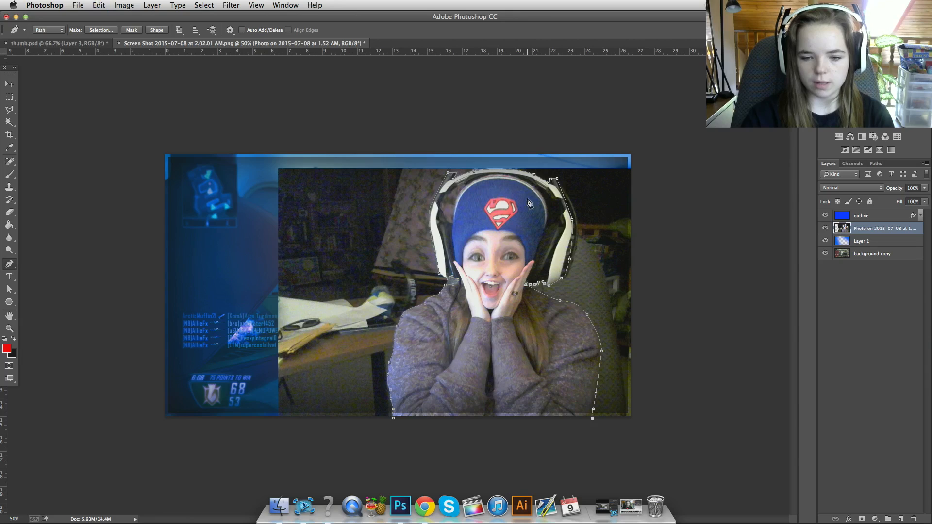
# - Close the path along the image's lower edge and convert it to a new anti-aliased selection with a 0-pixel feather radius
pyautogui.press('super+equal')
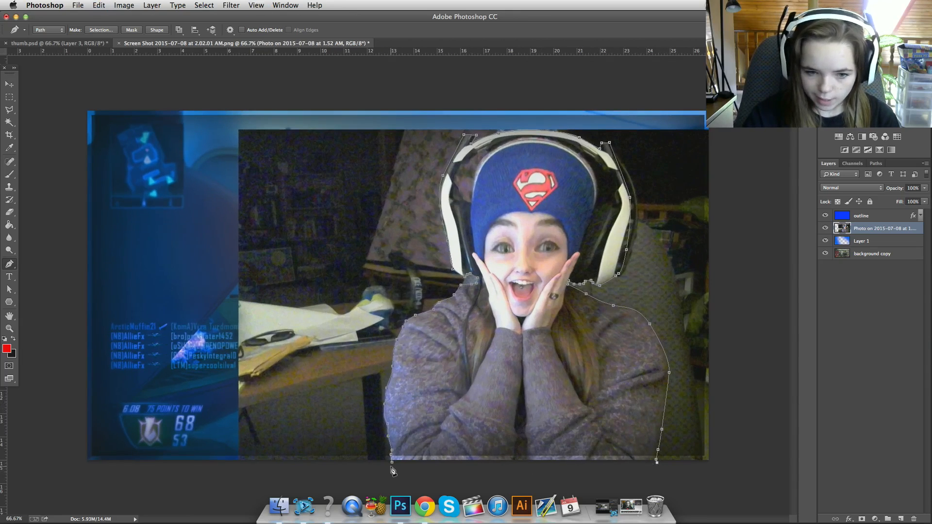
pyautogui.rightClick(552, 377)
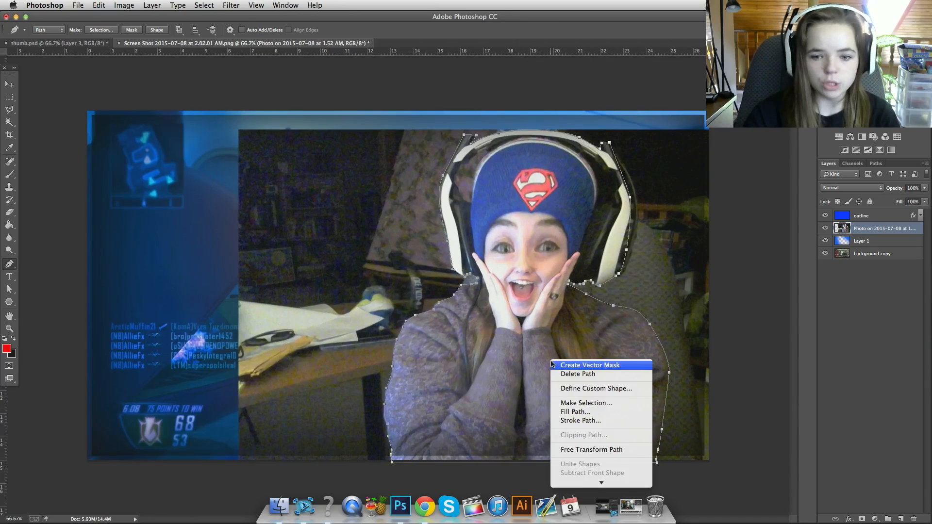
pyautogui.click(578, 404)
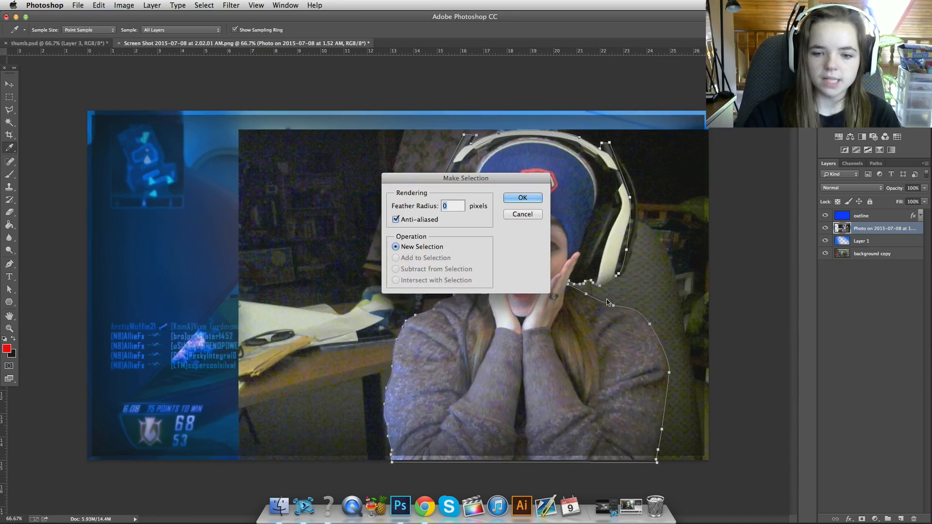
pyautogui.click(522, 198)
# - Copy the selected person and paste the cutout as a new layer
pyautogui.click(99, 5)
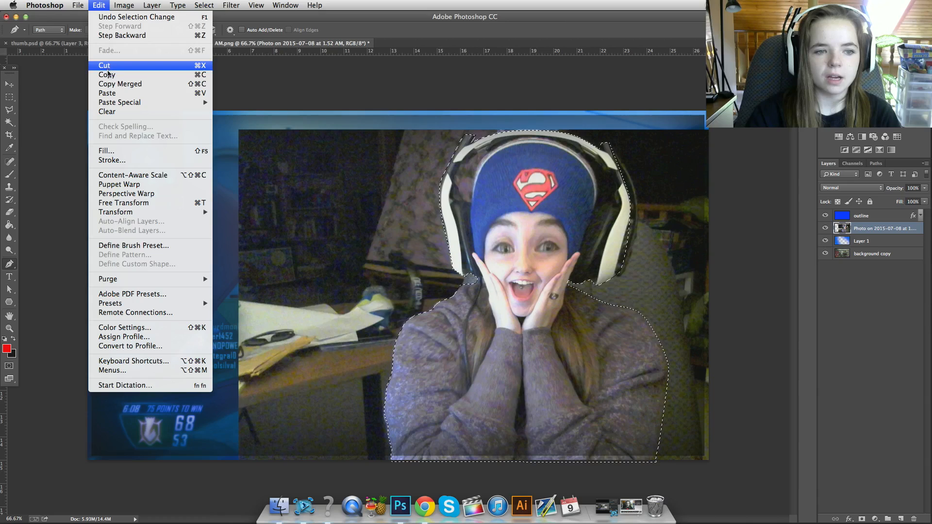
pyautogui.click(107, 74)
pyautogui.click(99, 5)
pyautogui.click(107, 93)
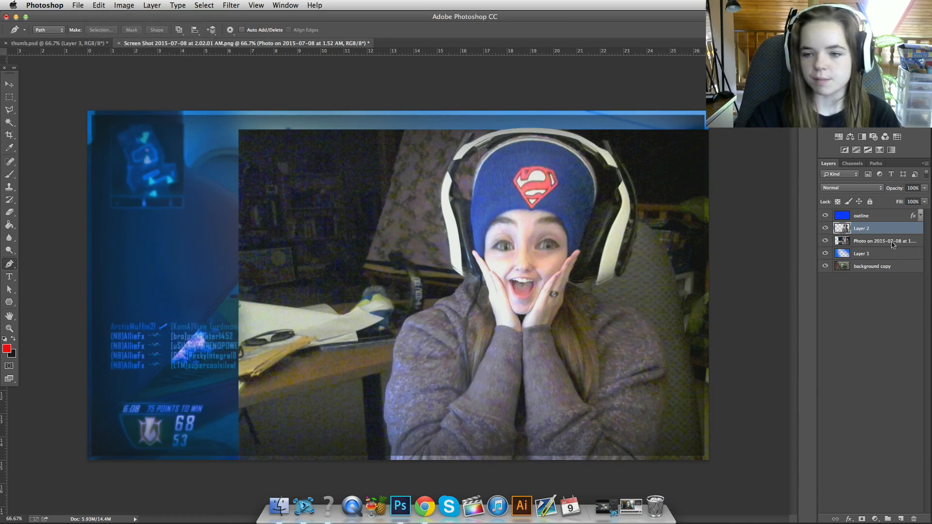
# - Hide the original photo layer beneath the cutout and delete it
pyautogui.click(825, 241)
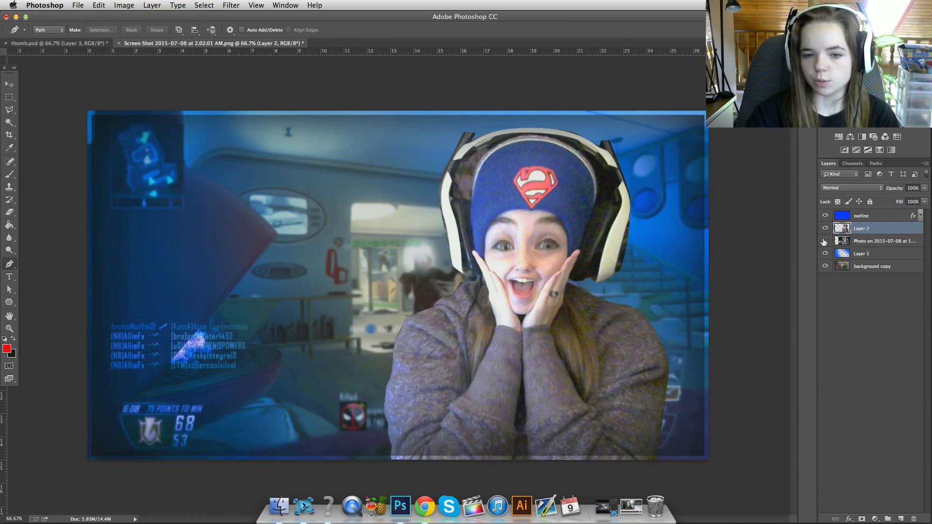
pyautogui.click(864, 241)
pyautogui.press('BackSpace')
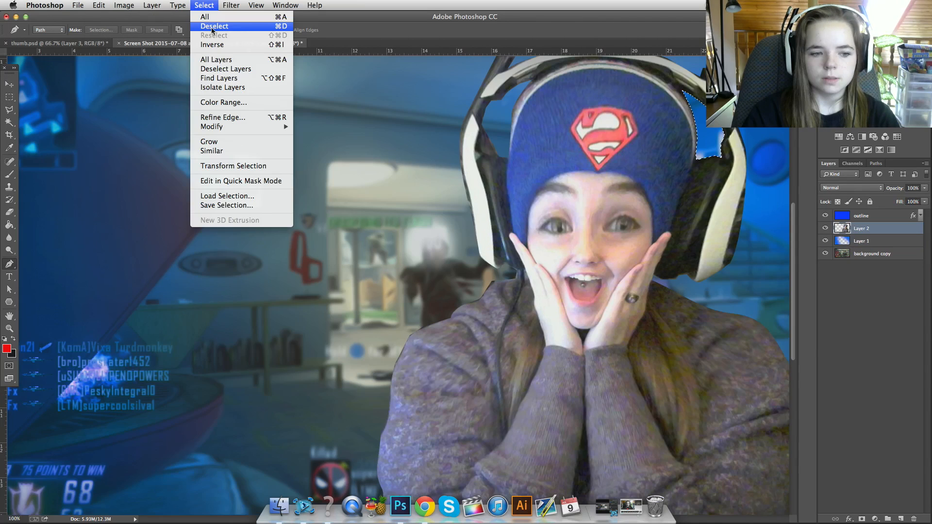
# - Deselect the gap inside the headphones and move the cutout slightly closer to the image's right edge
pyautogui.click(212, 30)
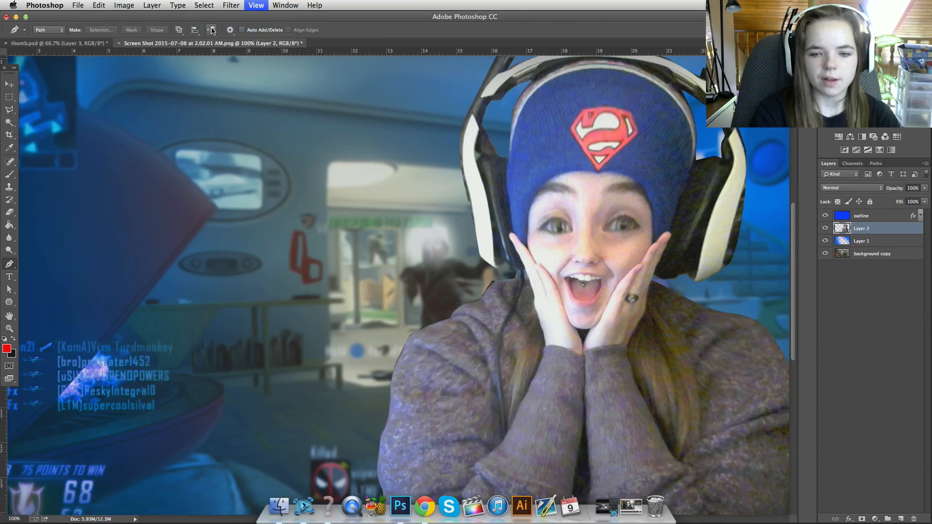
pyautogui.press('super+minus')
pyautogui.press('super+minus')
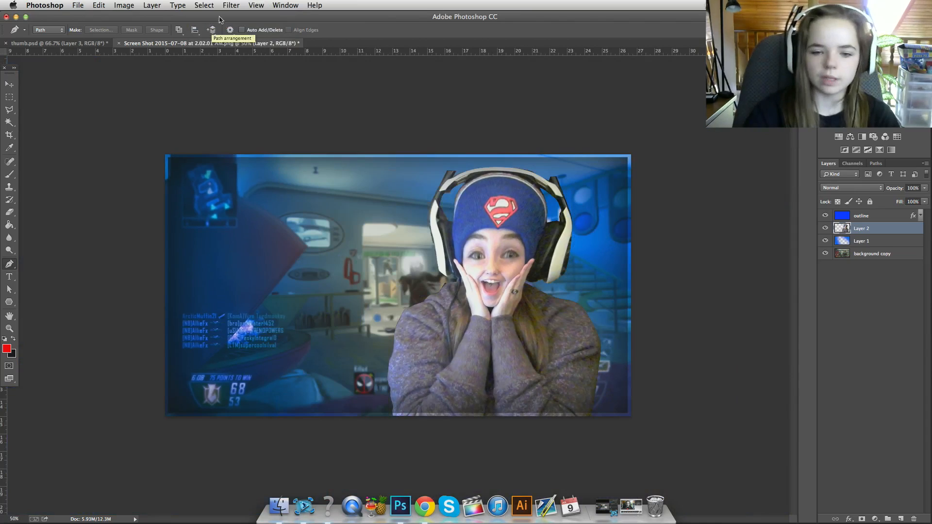
pyautogui.click(10, 84)
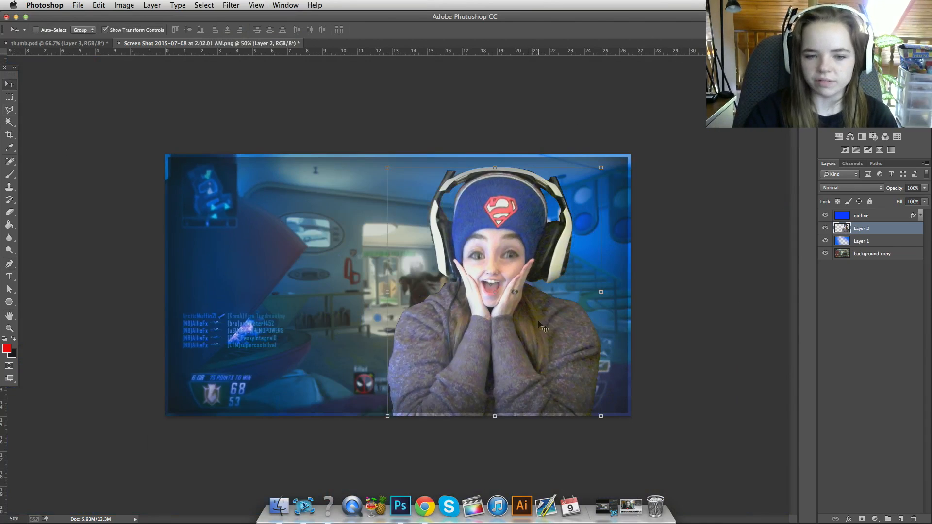
pyautogui.moveTo(540, 335); pyautogui.dragTo(544, 338)
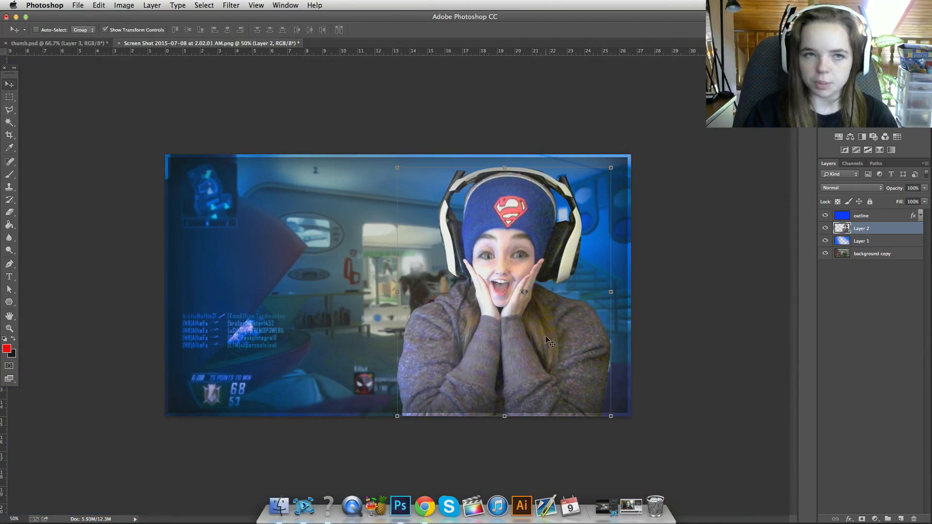
# - Apply the blue glow preset style with Inner Glow and Outer Glow to the cutout on Layer 2
pyautogui.doubleClick(888, 225)
pyautogui.click(571, 77)
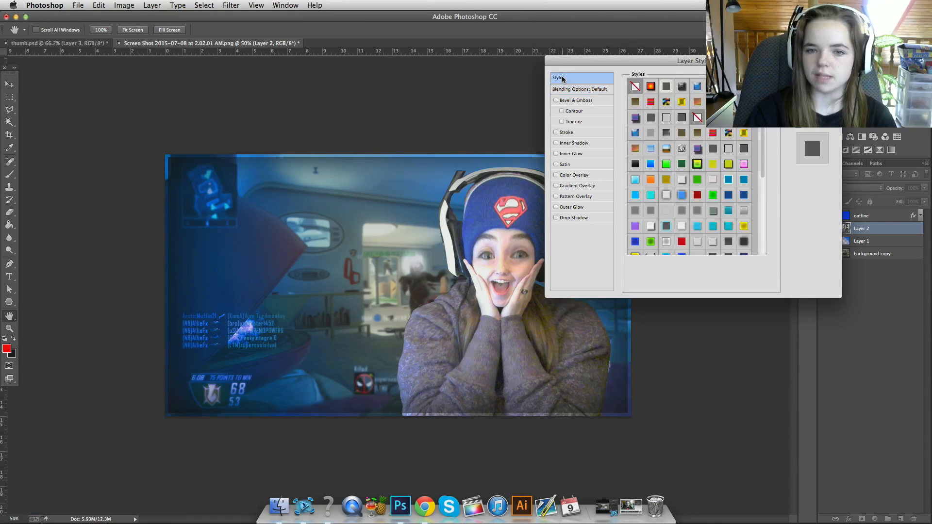
pyautogui.moveTo(679, 60); pyautogui.dragTo(686, 3)
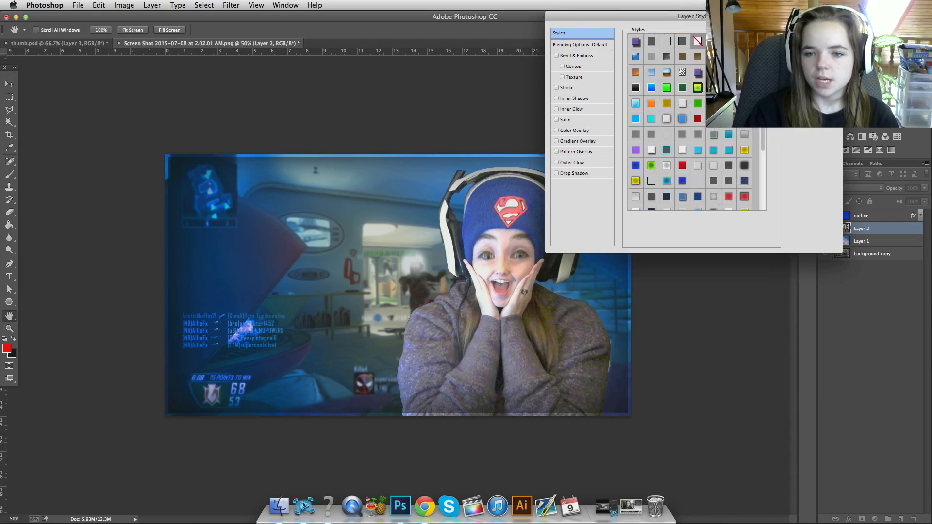
pyautogui.scroll(-5, 714, 194)
pyautogui.click(713, 203)
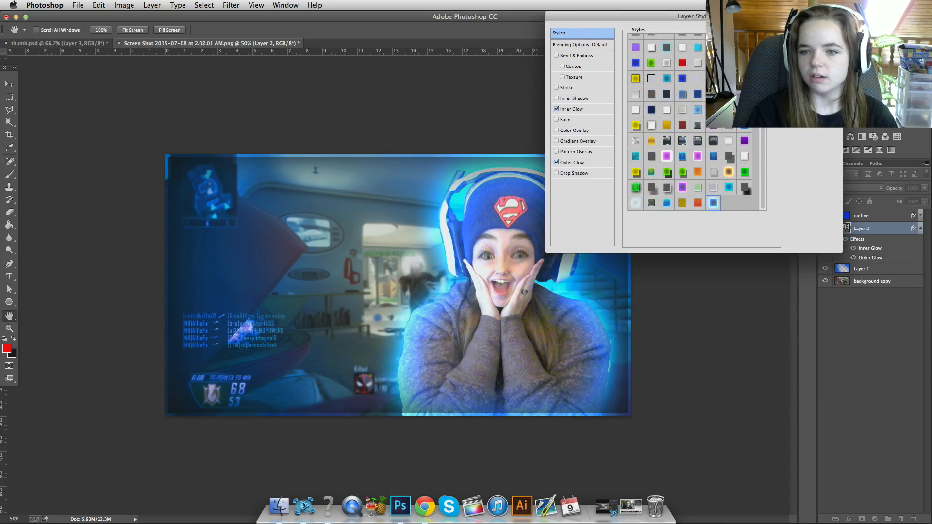
pyautogui.click(811, 33)
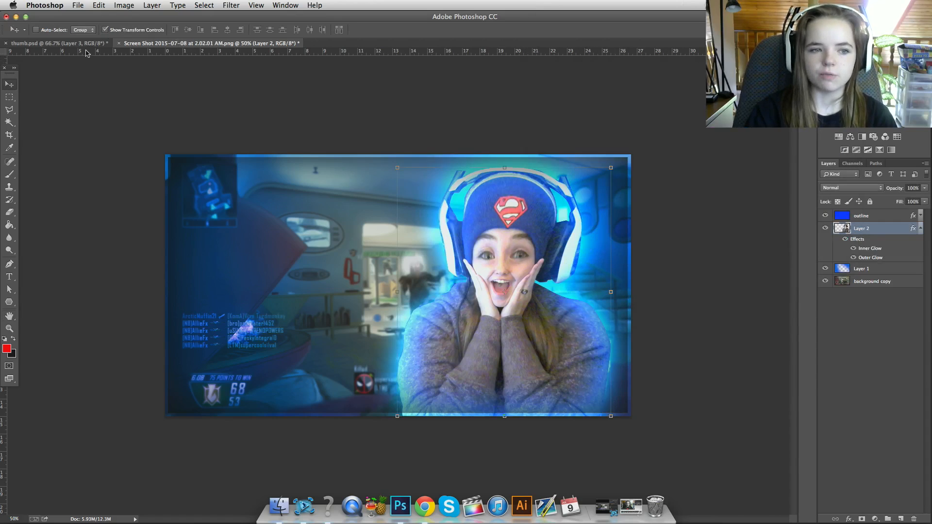
# - Consult the thumb.psd document and add a new empty layer to the screenshot, placed between the outline and cutout layers
pyautogui.click(73, 43)
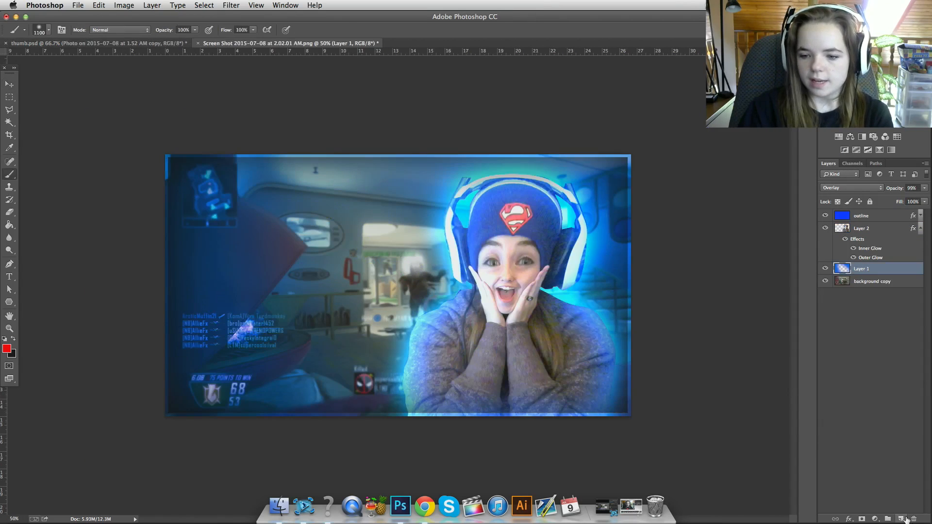
pyautogui.click(901, 519)
pyautogui.moveTo(896, 269); pyautogui.dragTo(879, 222)
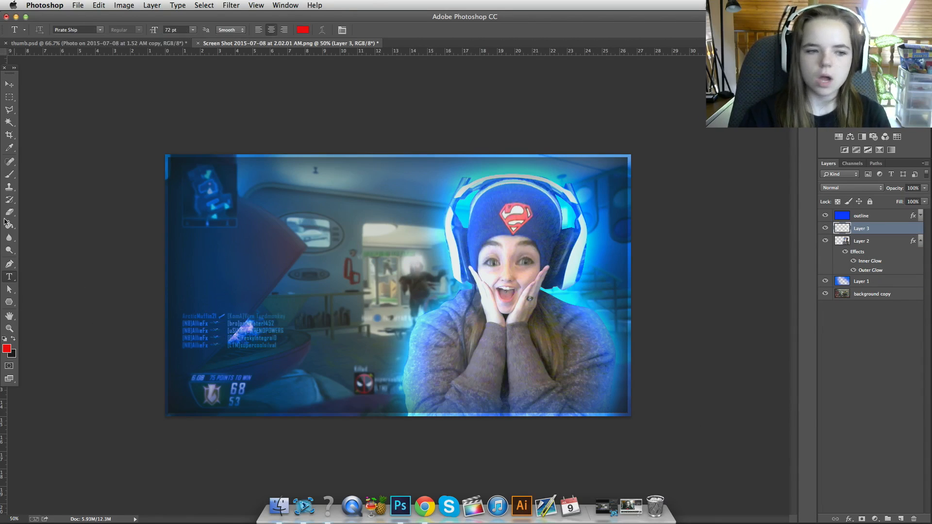
# - Add red 72 pt title text reading "ROAD TO" in the Bebas Kai font, beside the cutout
pyautogui.click(99, 30)
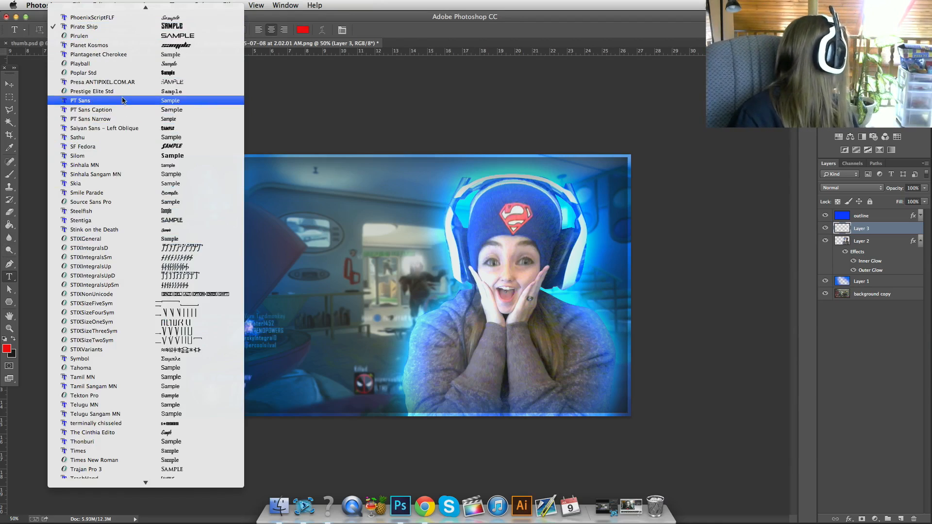
pyautogui.scroll(10, 151, 121)
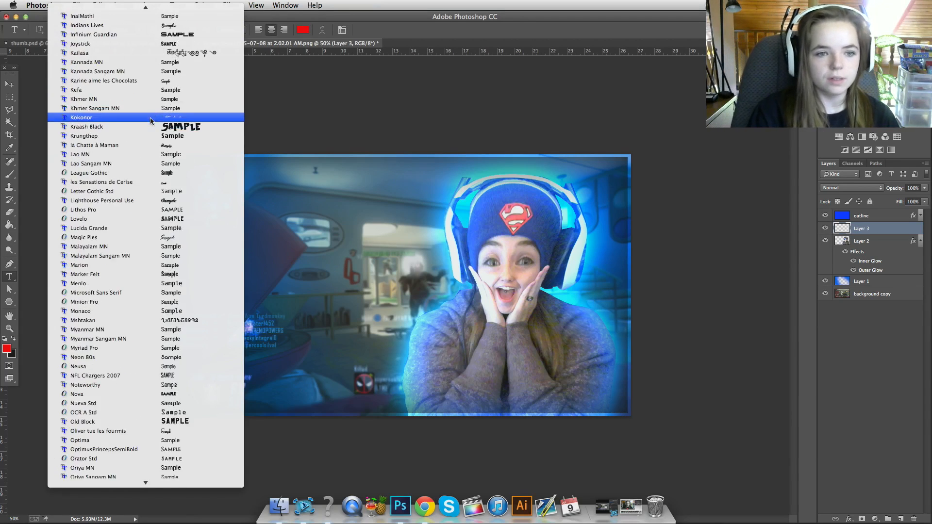
pyautogui.scroll(10, 151, 121)
pyautogui.click(151, 119)
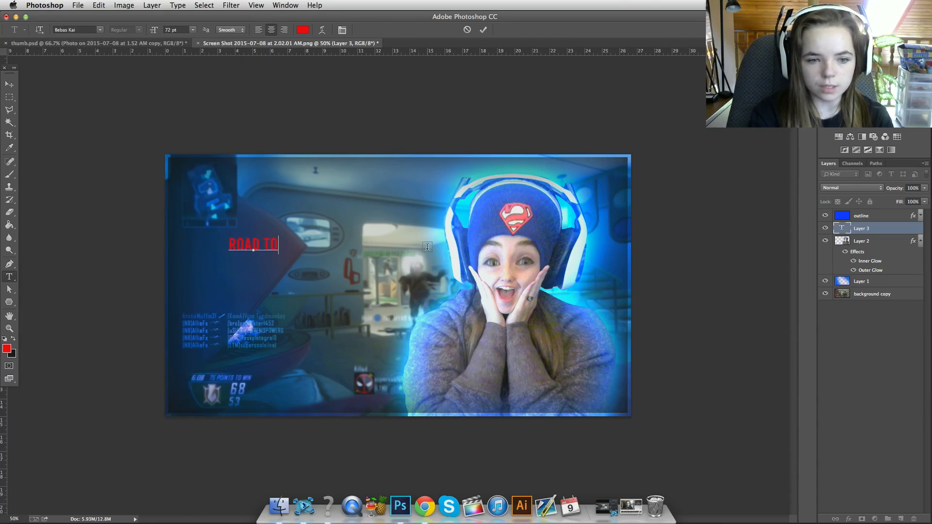
pyautogui.click(8, 84)
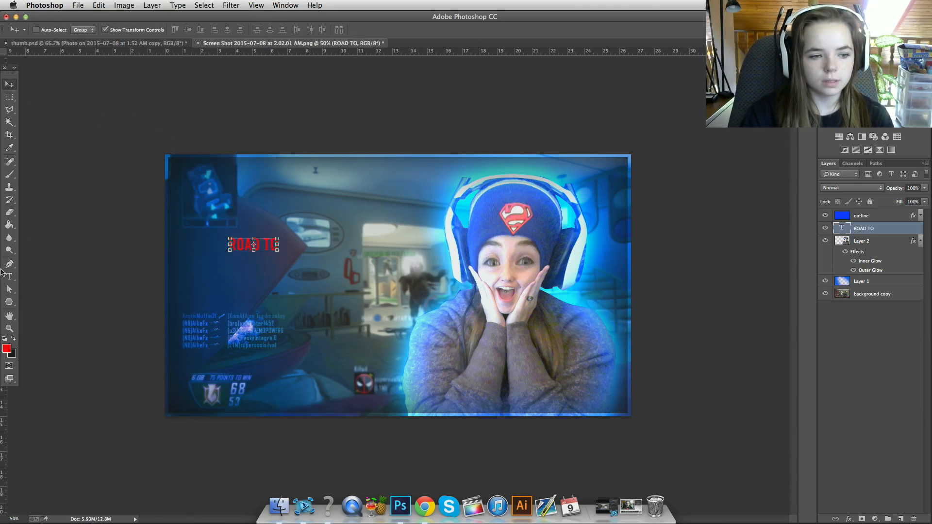
# - Add a separate text line reading "CLIP!" and place it centred just beneath "ROAD TO"
pyautogui.click(9, 277)
pyautogui.click(224, 271)
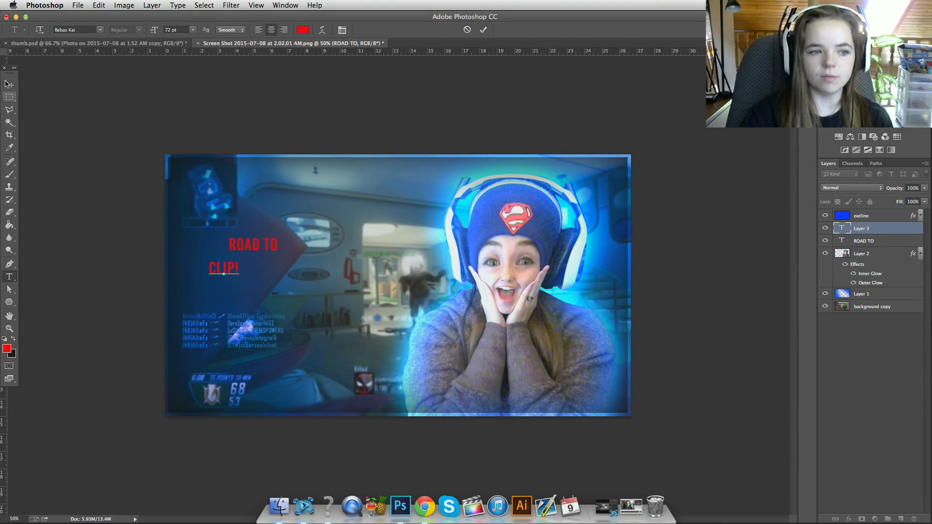
pyautogui.click(8, 84)
pyautogui.press('super+equal')
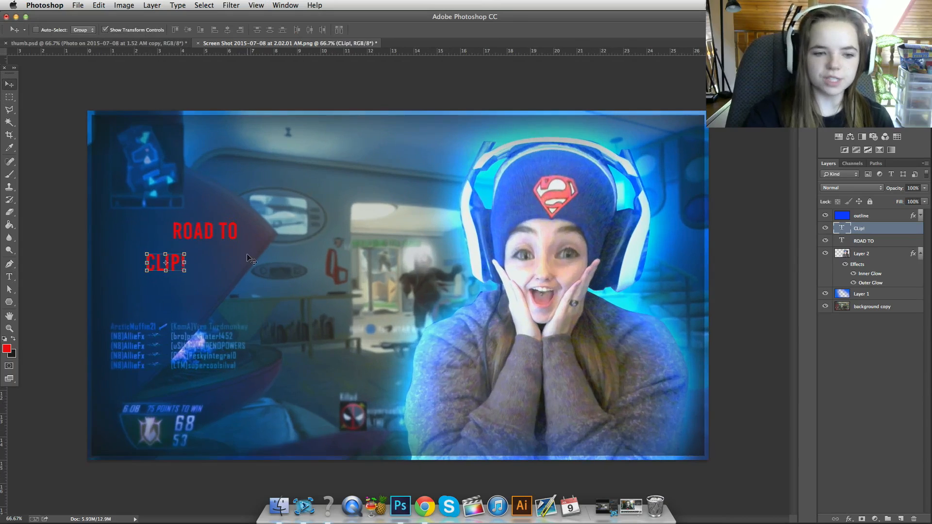
pyautogui.moveTo(185, 263); pyautogui.dragTo(217, 254)
pyautogui.press('Return')
pyautogui.press('super+z')
pyautogui.press('Escape')
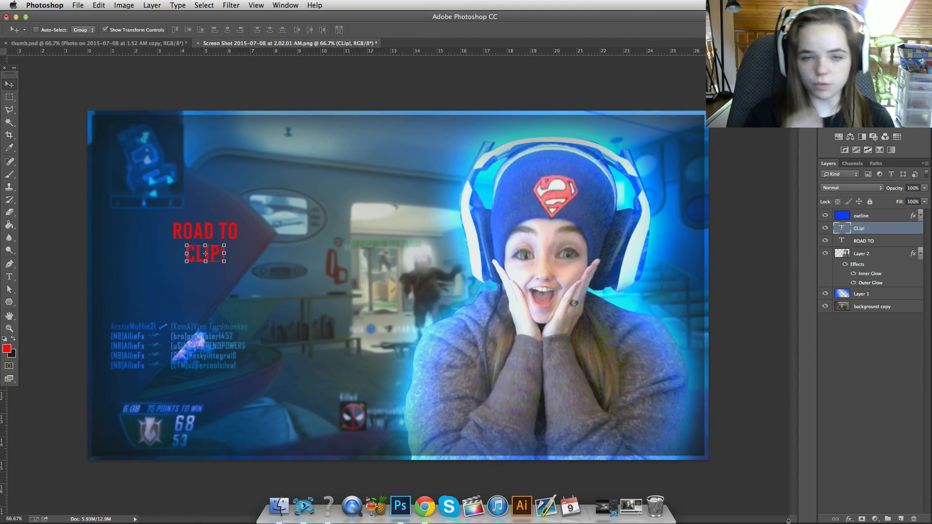
# - Scale both text layers together to about 484% and position them over the open area beside the cutout
pyautogui.keyDown('shift'); pyautogui.click(889, 241); pyautogui.keyUp('shift')
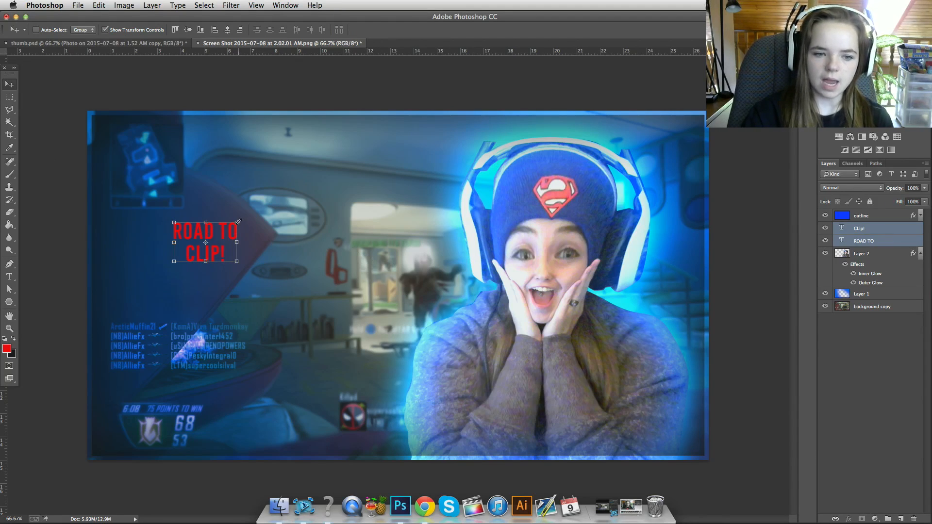
pyautogui.moveTo(238, 222); pyautogui.dragTo(425, 131)
pyautogui.moveTo(363, 145); pyautogui.dragTo(345, 218)
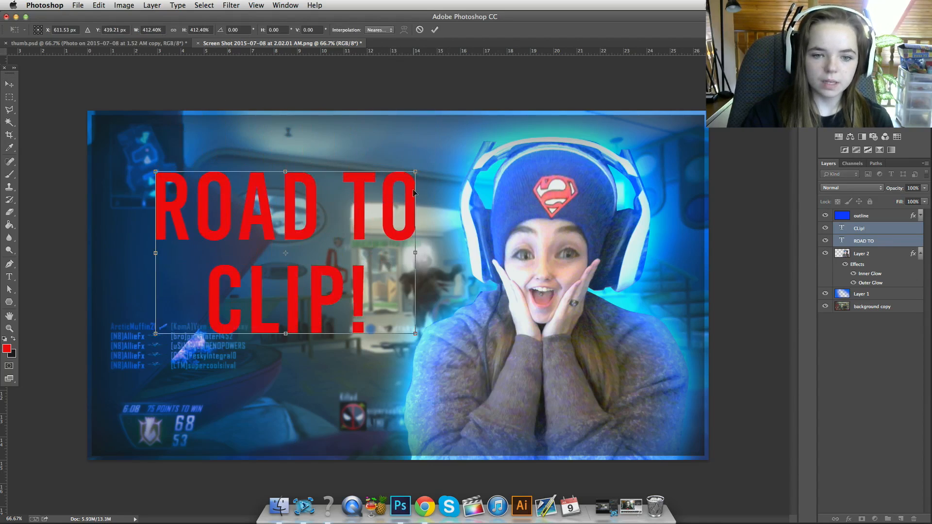
pyautogui.moveTo(417, 171); pyautogui.dragTo(460, 144)
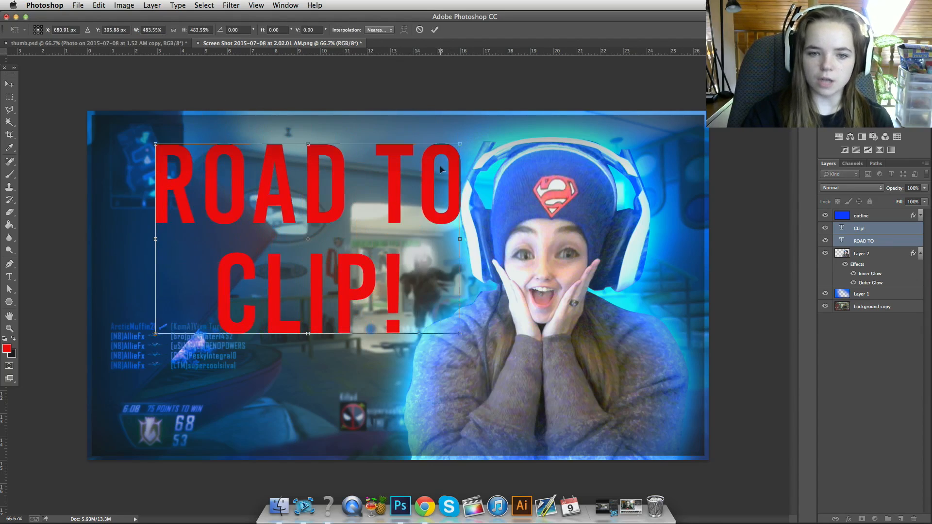
pyautogui.press('Return')
pyautogui.moveTo(394, 212); pyautogui.dragTo(372, 207)
pyautogui.click(871, 340)
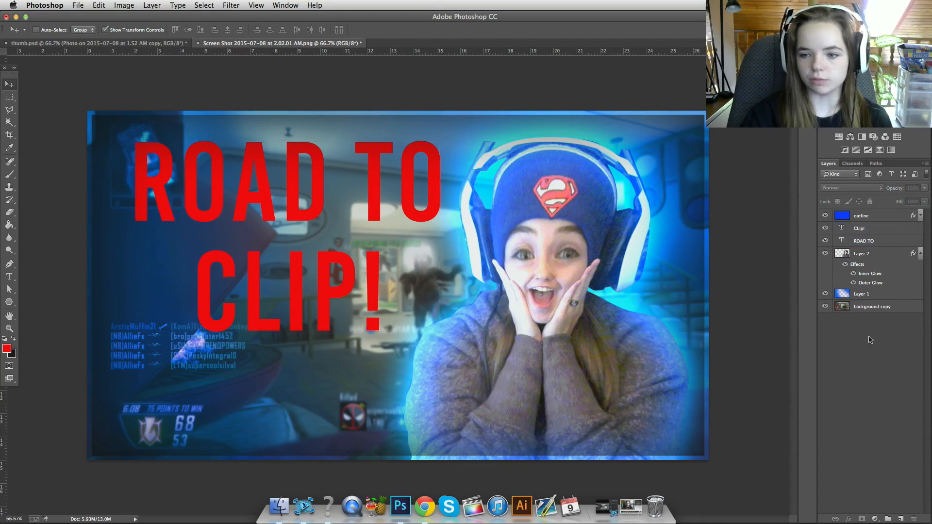
# - Apply the yellow preset style with Inner Glow, Color Overlay and Drop Shadow to the "CLIP!" text
pyautogui.doubleClick(884, 232)
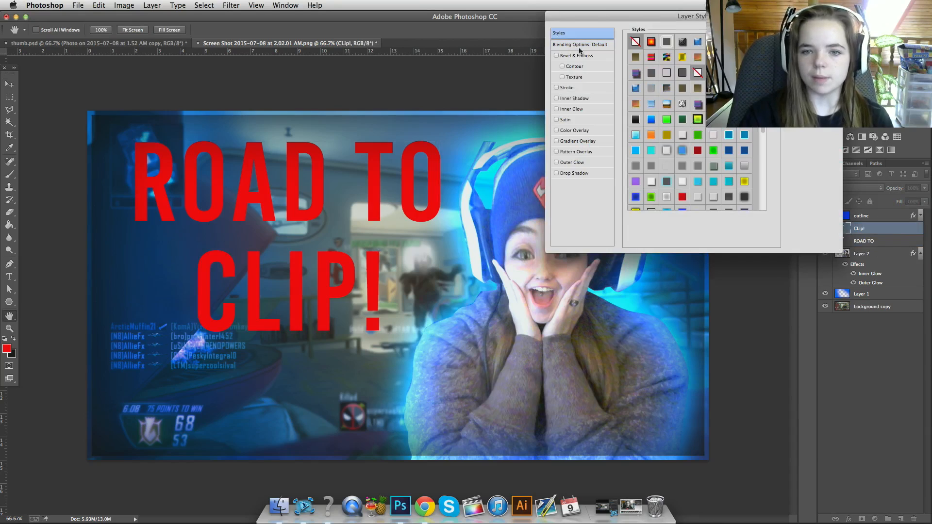
pyautogui.click(744, 181)
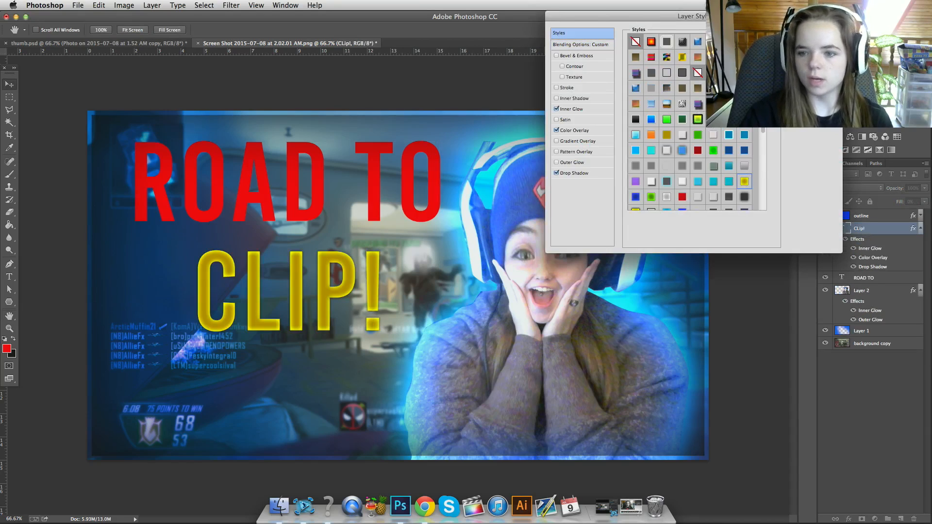
pyautogui.press('Return')
# - Give the "ROAD TO" text the same yellow preset style as "CLIP!" and collapse both layers' effects lists
pyautogui.doubleClick(885, 278)
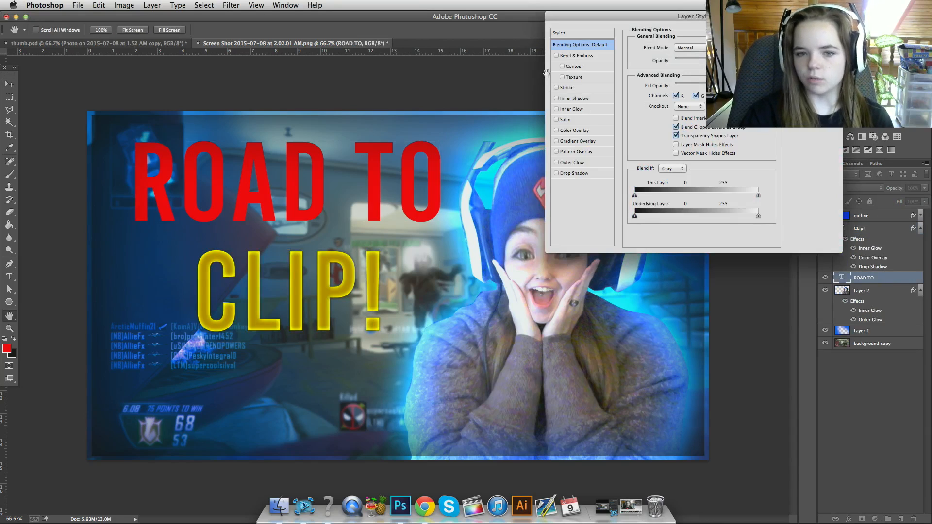
pyautogui.click(560, 33)
pyautogui.click(670, 193)
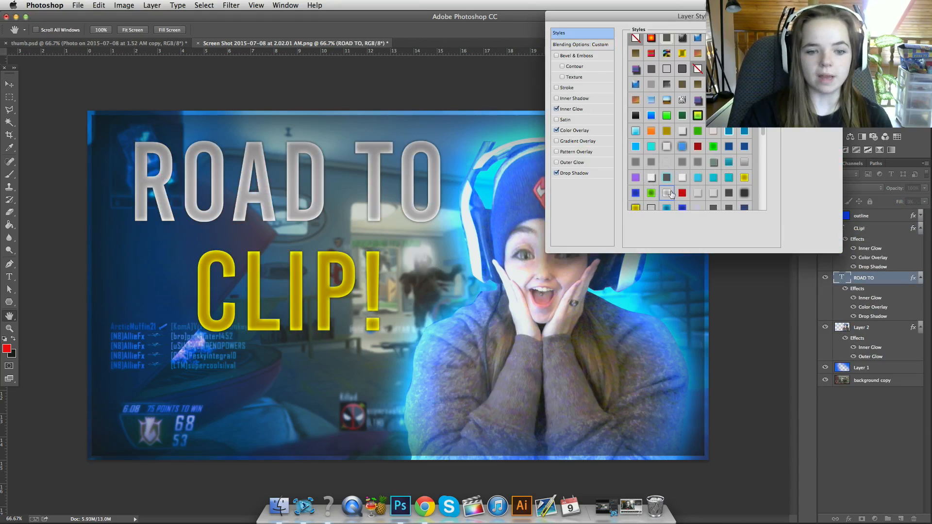
pyautogui.click(745, 178)
pyautogui.press('Return')
pyautogui.click(921, 277)
pyautogui.click(921, 228)
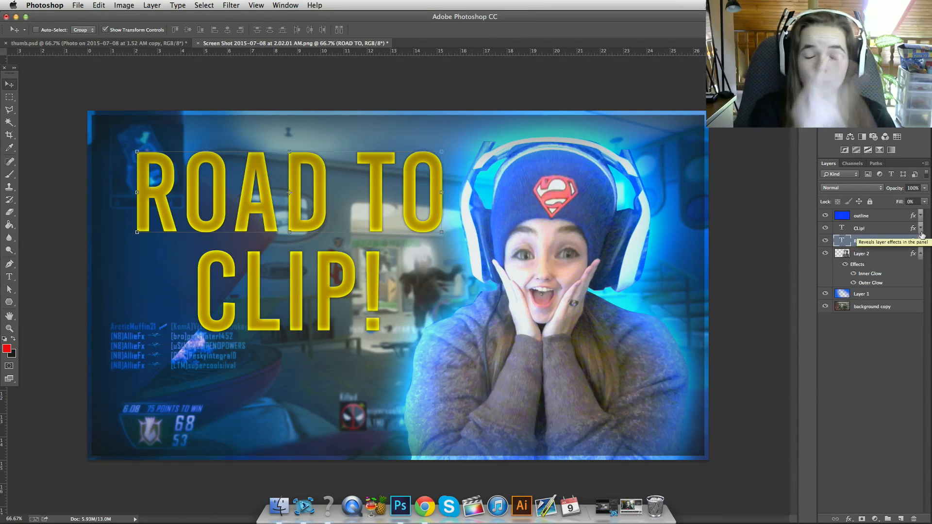
# - Rasterize the two yellow text layers and merge them into a single layer
pyautogui.keyDown('shift'); pyautogui.click(866, 229); pyautogui.keyUp('shift')
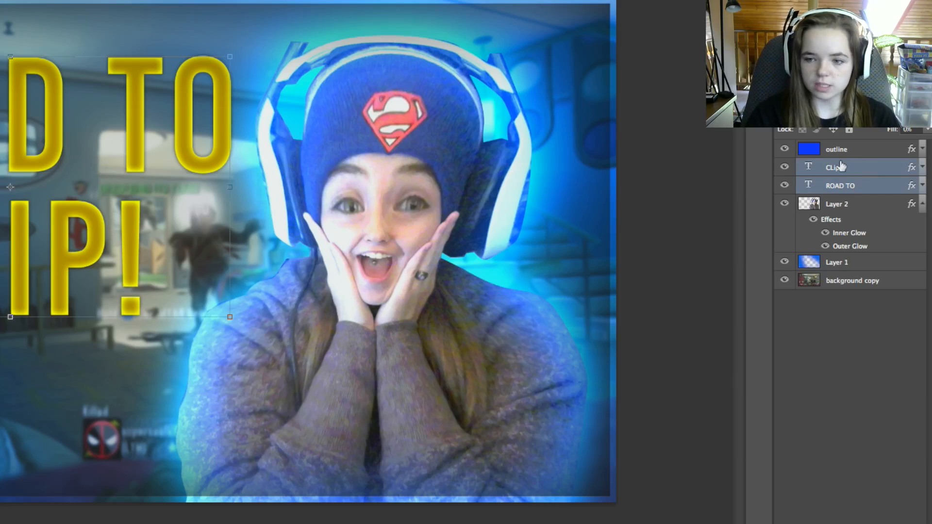
pyautogui.rightClick(850, 179)
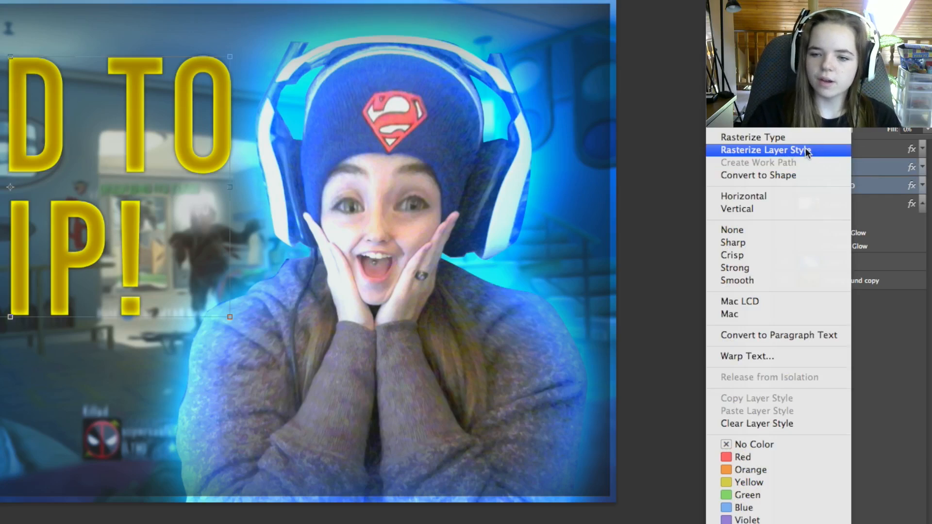
pyautogui.click(793, 139)
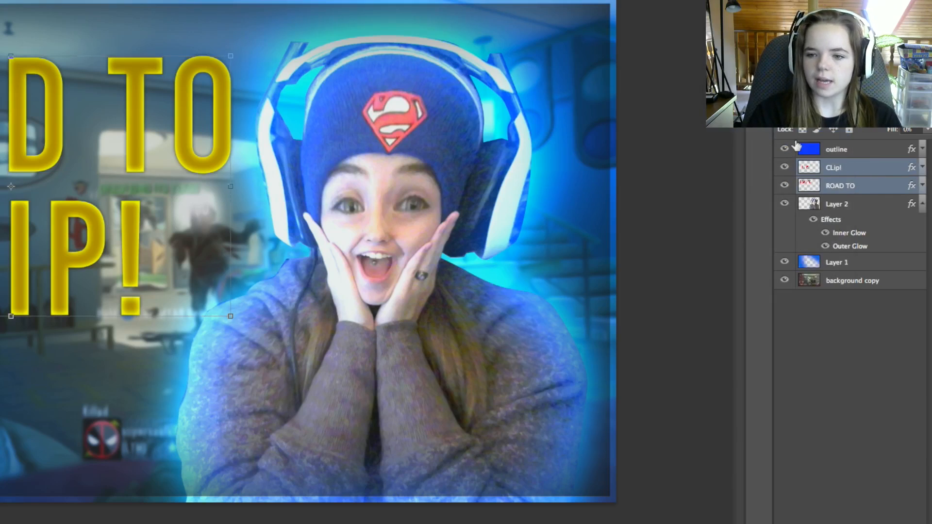
pyautogui.rightClick(886, 186)
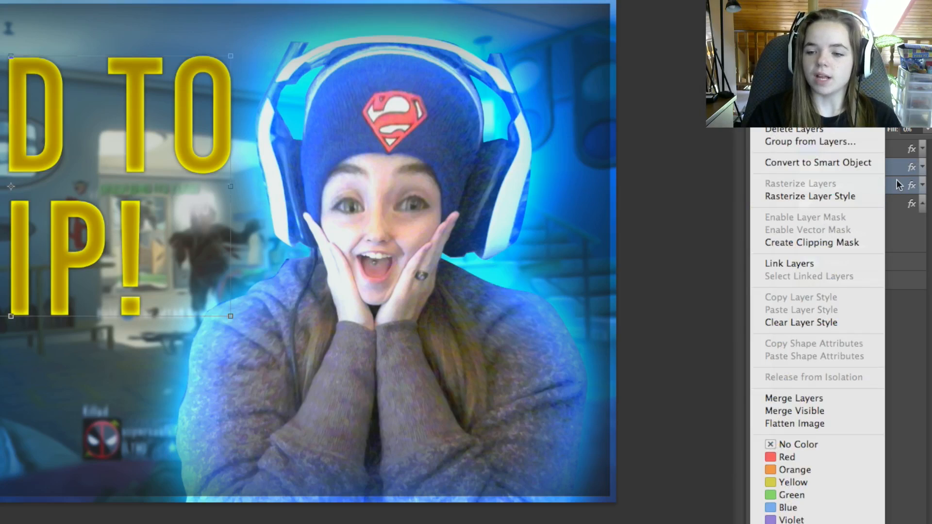
pyautogui.click(800, 398)
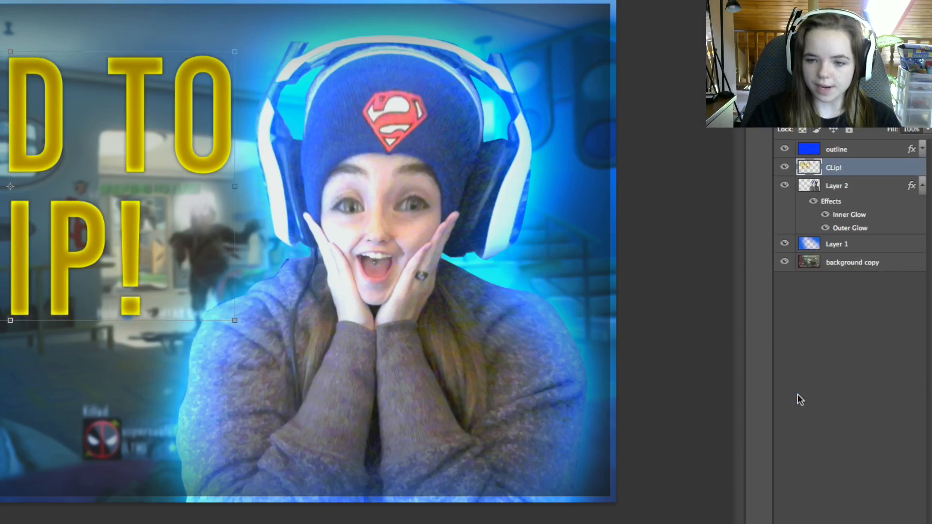
# - Convert the merged title layer to a Smart Object, try scaling it to about 30%, and undo the scaling
pyautogui.rightClick(869, 166)
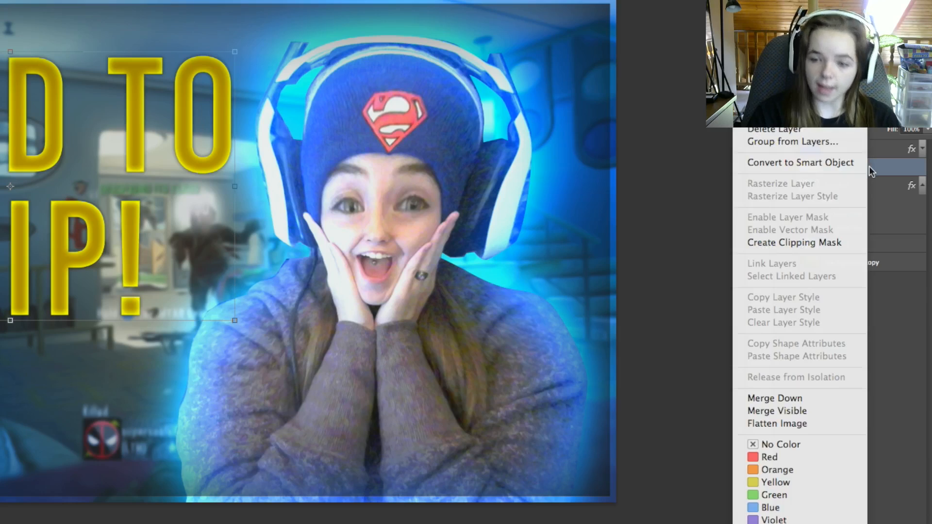
pyautogui.click(832, 164)
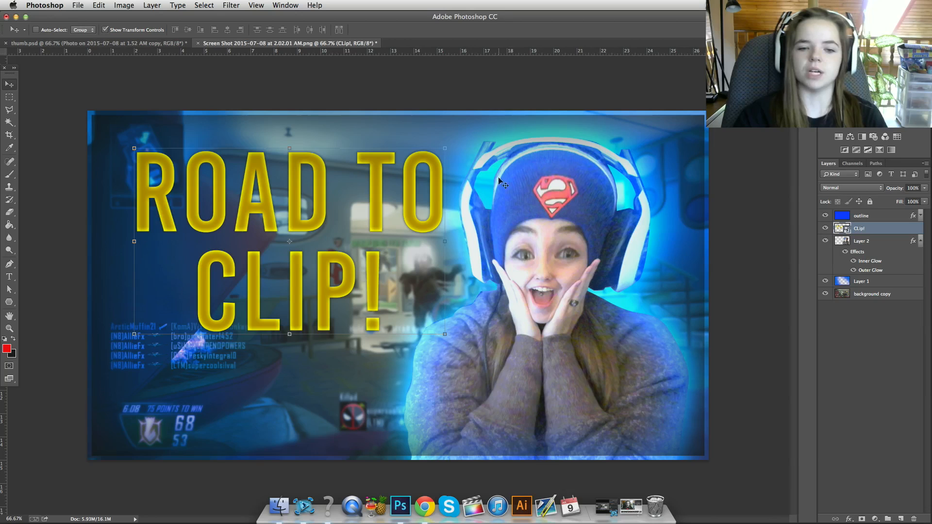
pyautogui.press('super+t')
pyautogui.moveTo(445, 148); pyautogui.dragTo(227, 279)
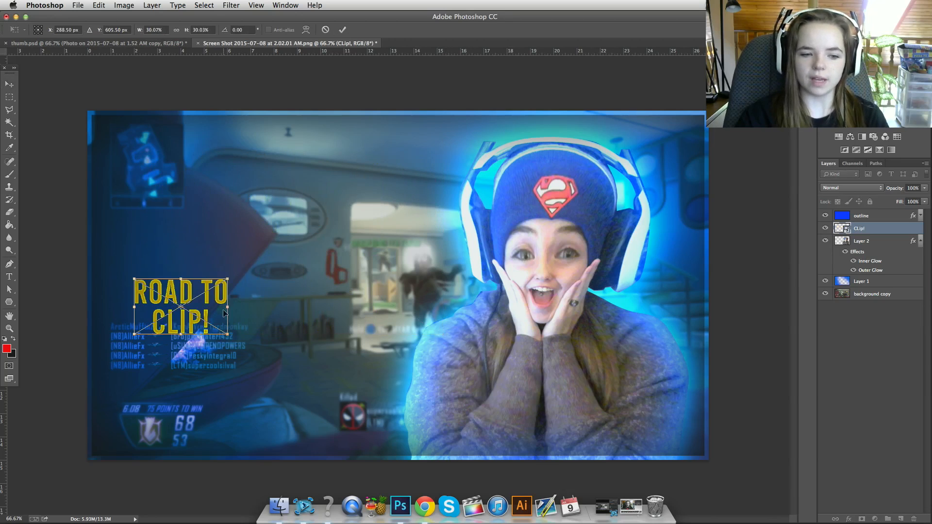
pyautogui.press('Return')
pyautogui.press('super+z')
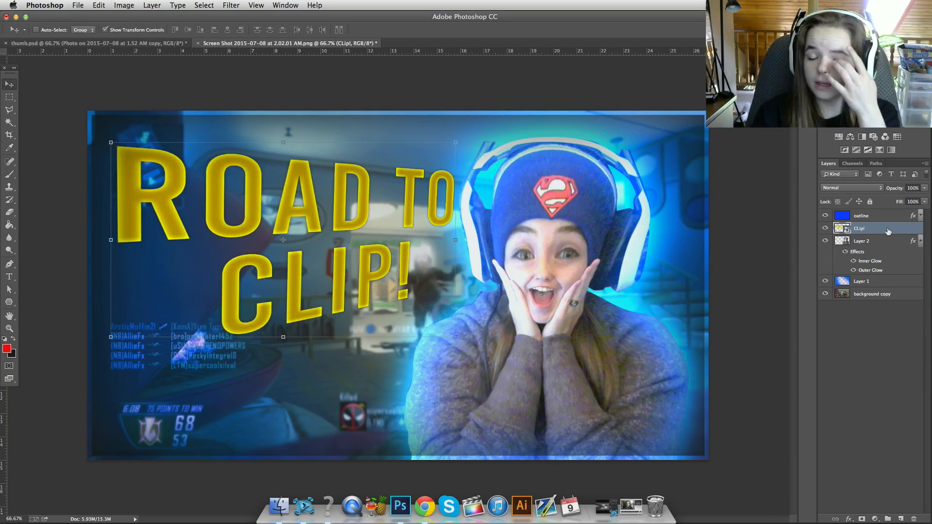
# - Apply the blue preset style with Stroke, Gradient Overlay and Drop Shadow to the title's Smart Object
pyautogui.doubleClick(888, 231)
pyautogui.click(568, 34)
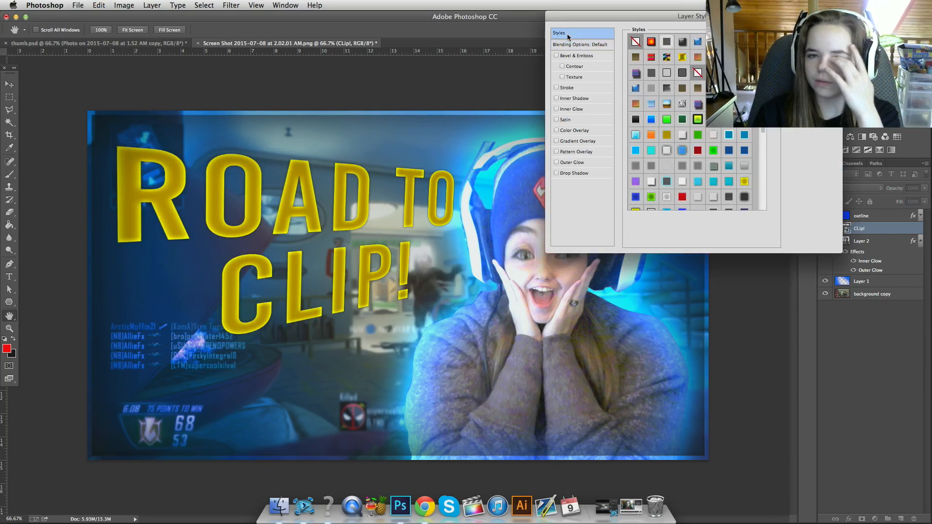
pyautogui.click(651, 119)
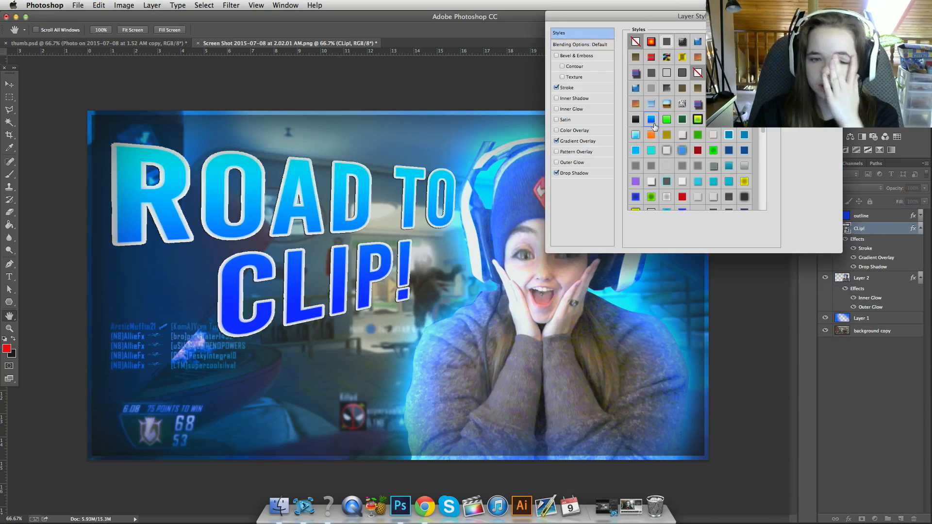
pyautogui.press('Return')
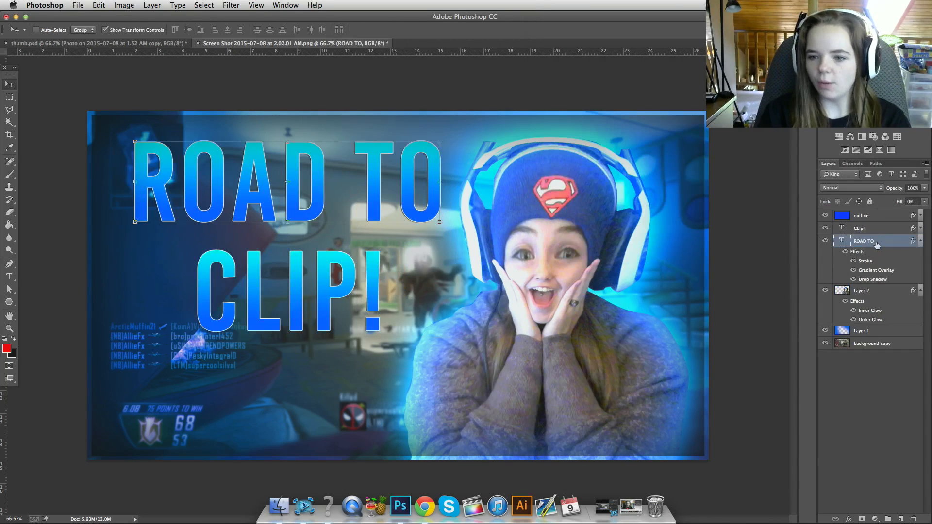
# - Merge the two blue-styled text layers into one layer and convert it to a Smart Object
pyautogui.keyDown('shift'); pyautogui.click(878, 230); pyautogui.keyUp('shift')
pyautogui.rightClick(879, 230)
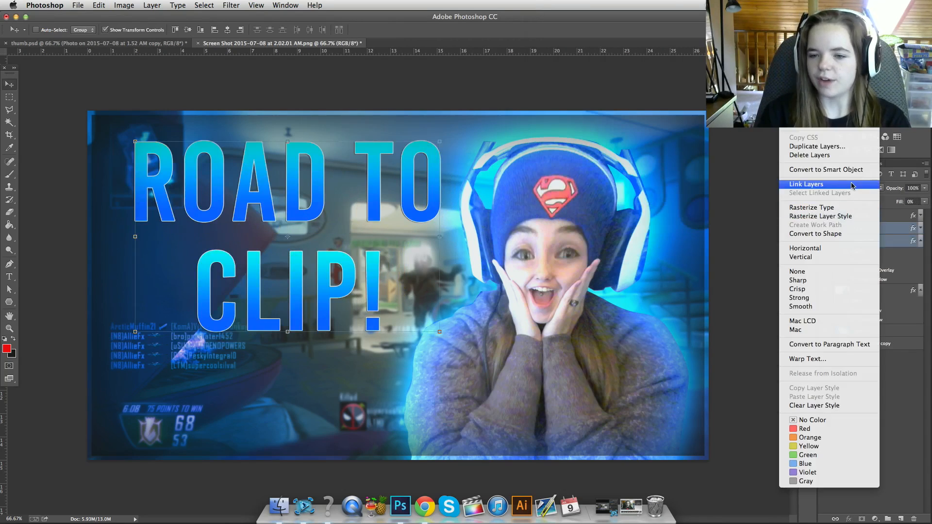
pyautogui.rightClick(885, 229)
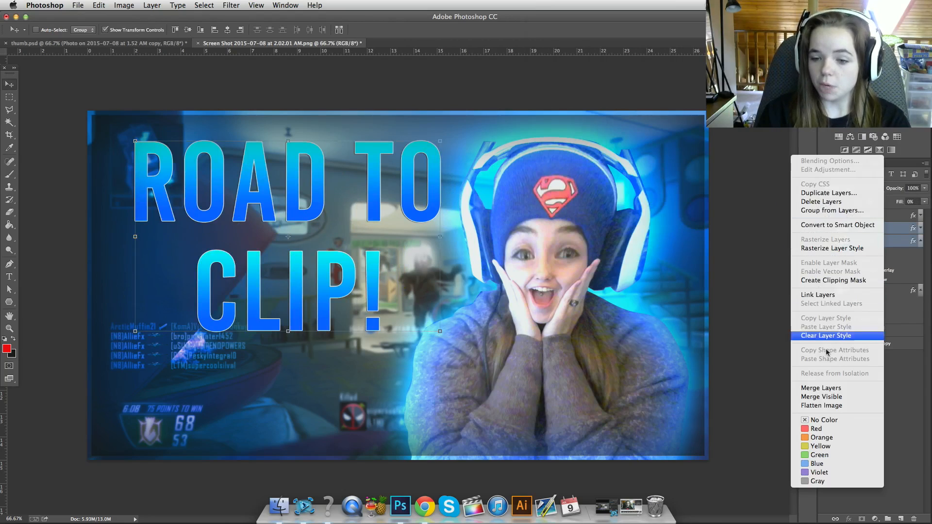
pyautogui.click(828, 388)
pyautogui.rightClick(890, 235)
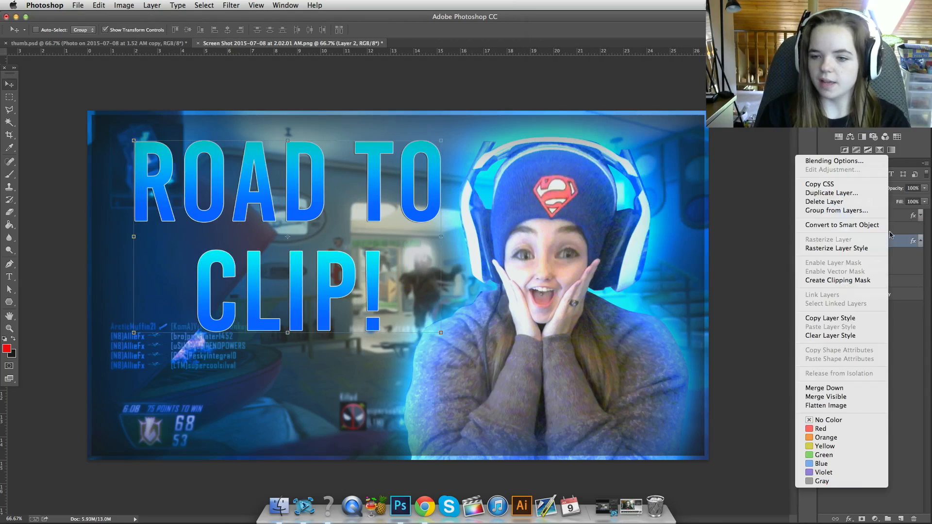
pyautogui.click(898, 229)
pyautogui.rightClick(898, 228)
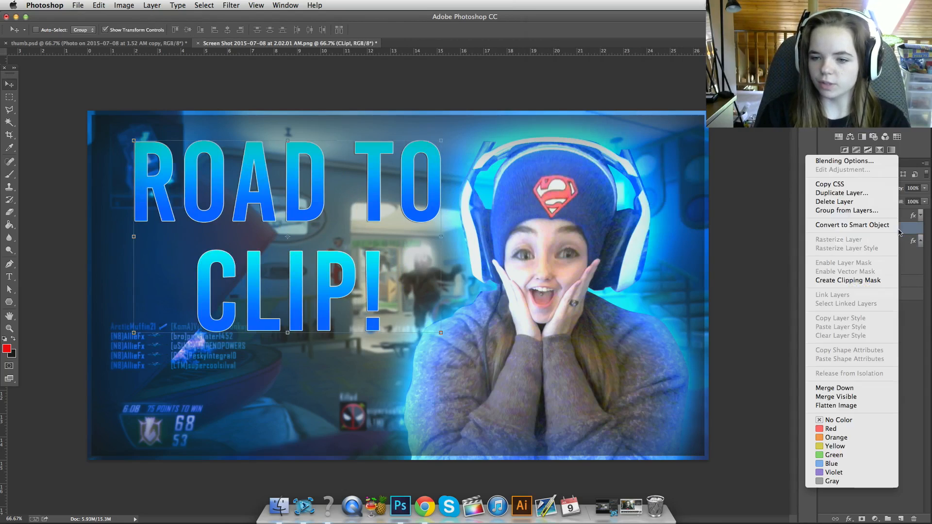
pyautogui.click(865, 226)
# - Distort the blue title in perspective so the lettering slopes down and shrinks toward the cutout
pyautogui.moveTo(440, 139); pyautogui.dragTo(399, 211)
pyautogui.press('Return')
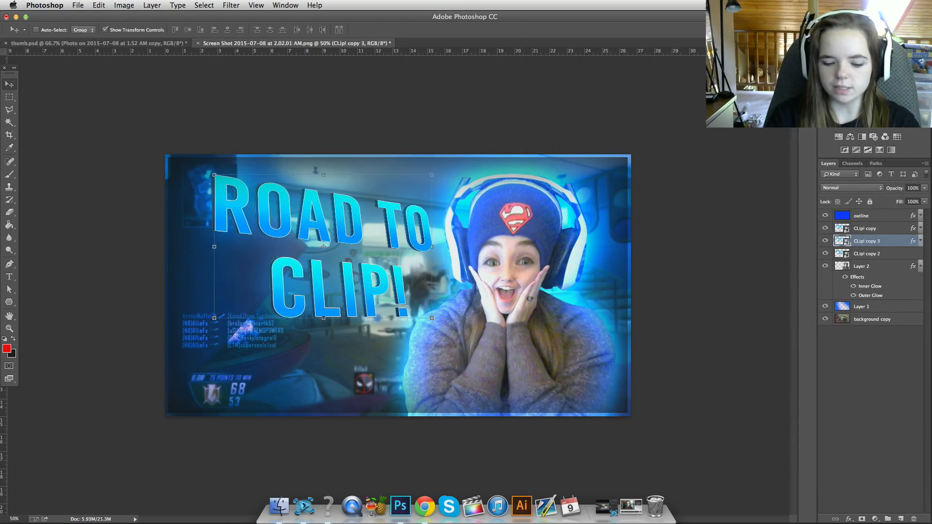
pyautogui.press('super+equal')
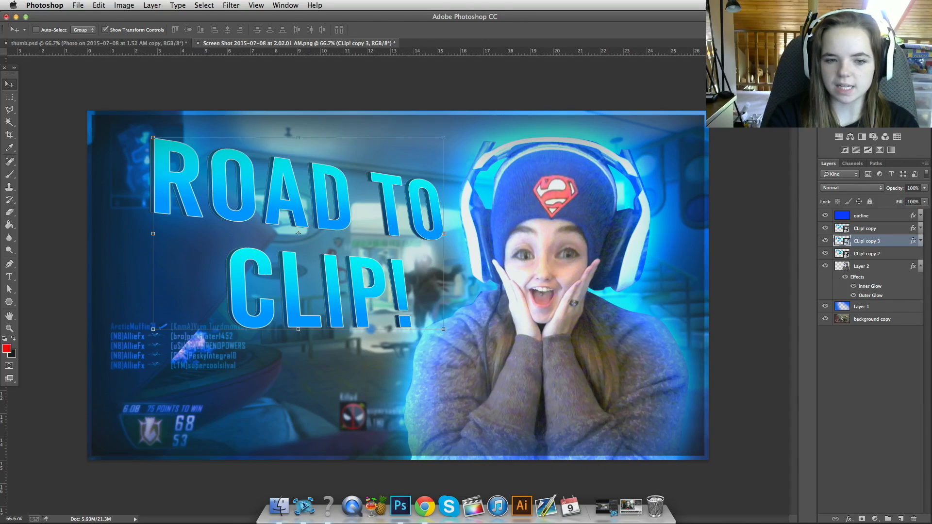